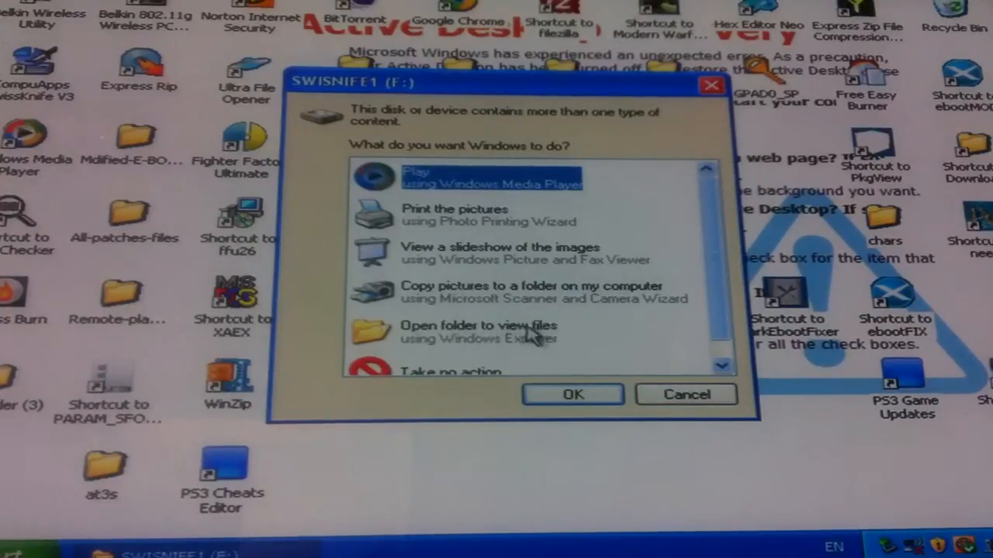
Browse the SWISNIFE1 (F:) drive's files from AutoPlay and position its window
click(484, 329)
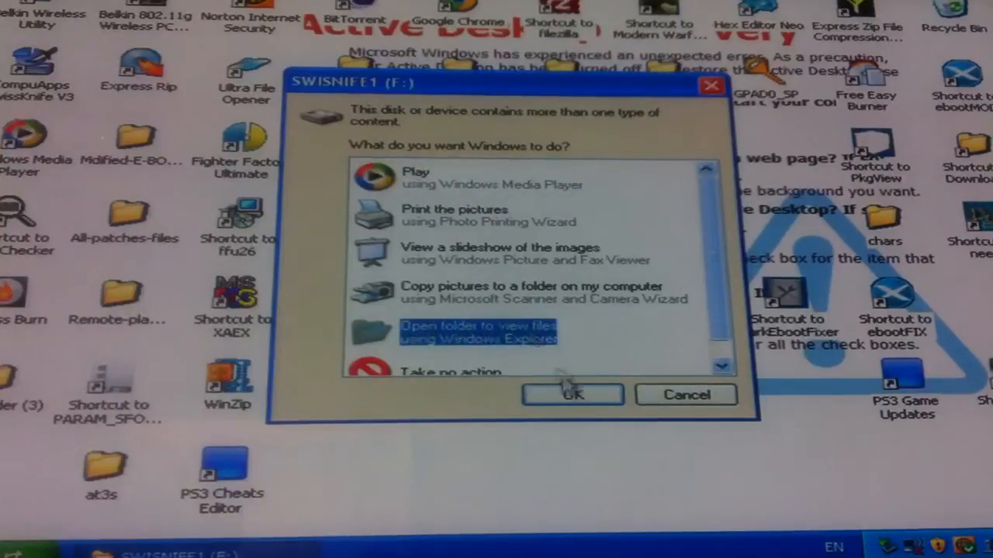
click(568, 395)
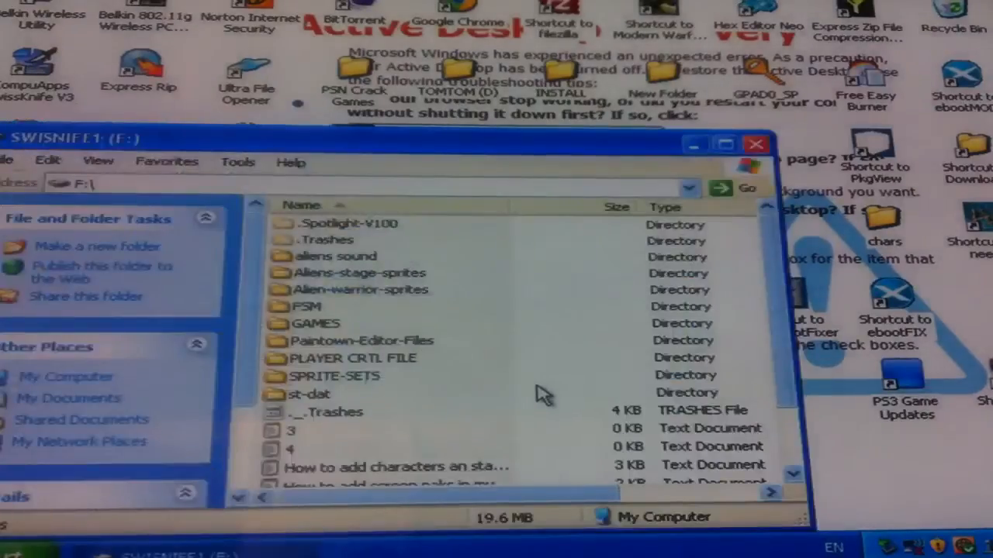
drag(453, 147, 613, 70)
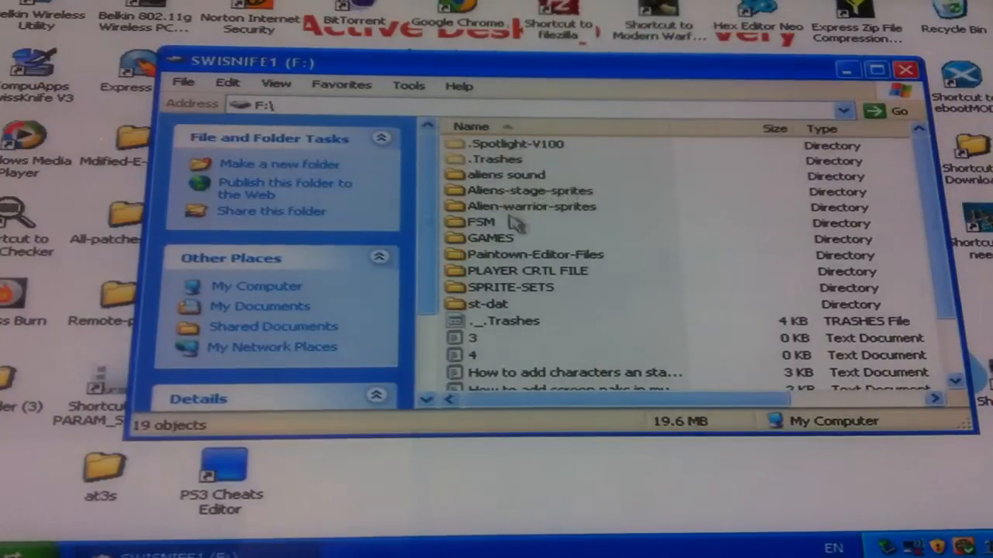
Navigate into GAMES and then the BLES01288 Resident Evil game folder
click(457, 242)
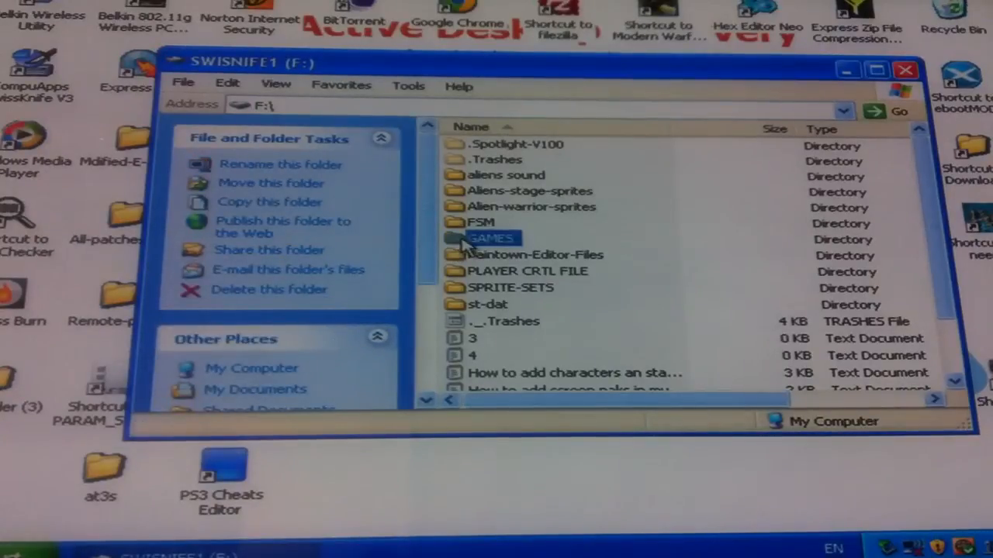
double_click(469, 242)
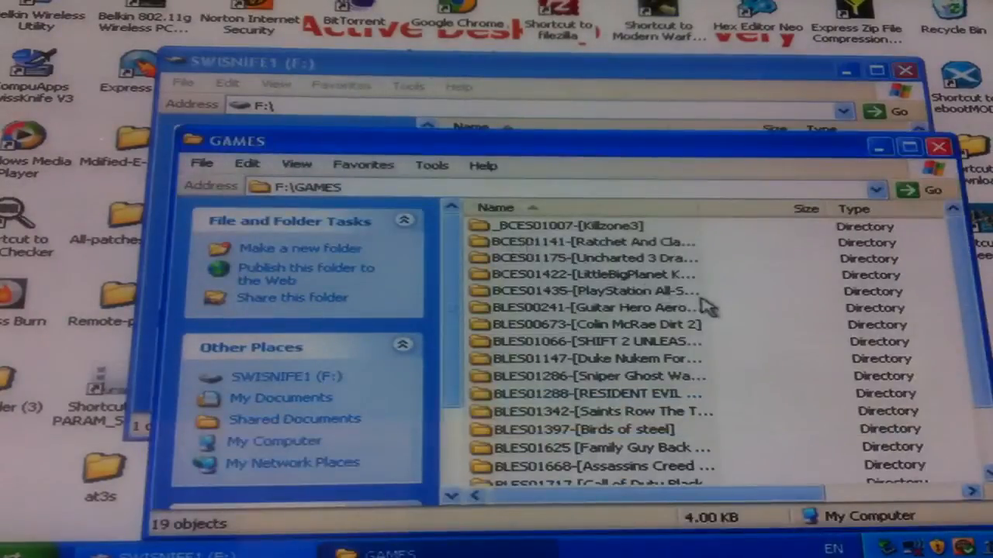
mouse_move(630, 149)
mouse_down()
mouse_move(632, 103)
mouse_move(619, 97)
mouse_up()
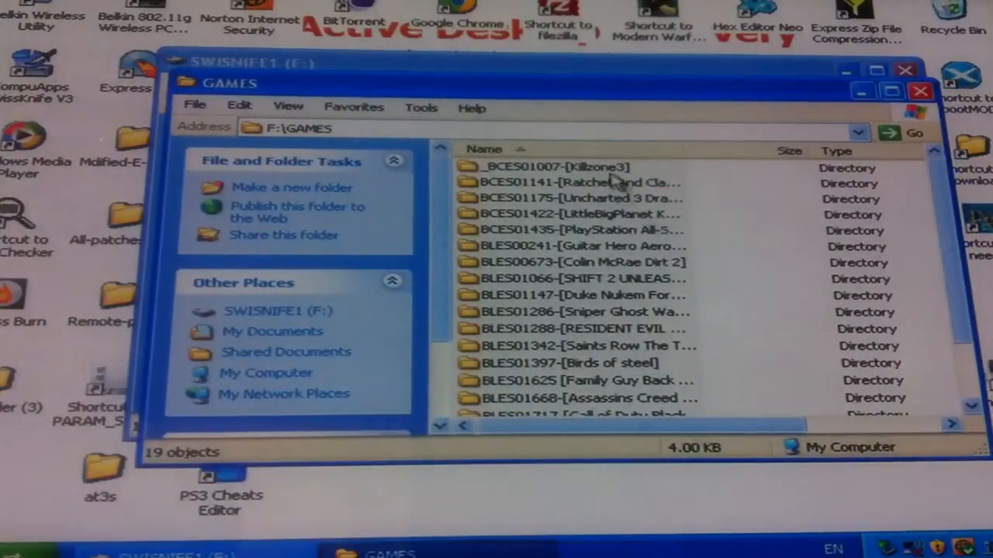
click(472, 330)
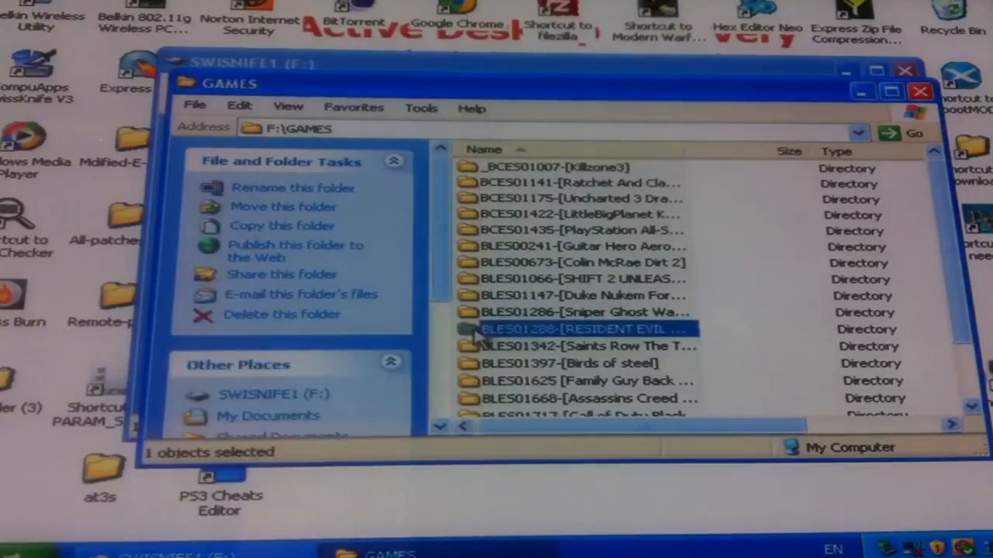
double_click(472, 332)
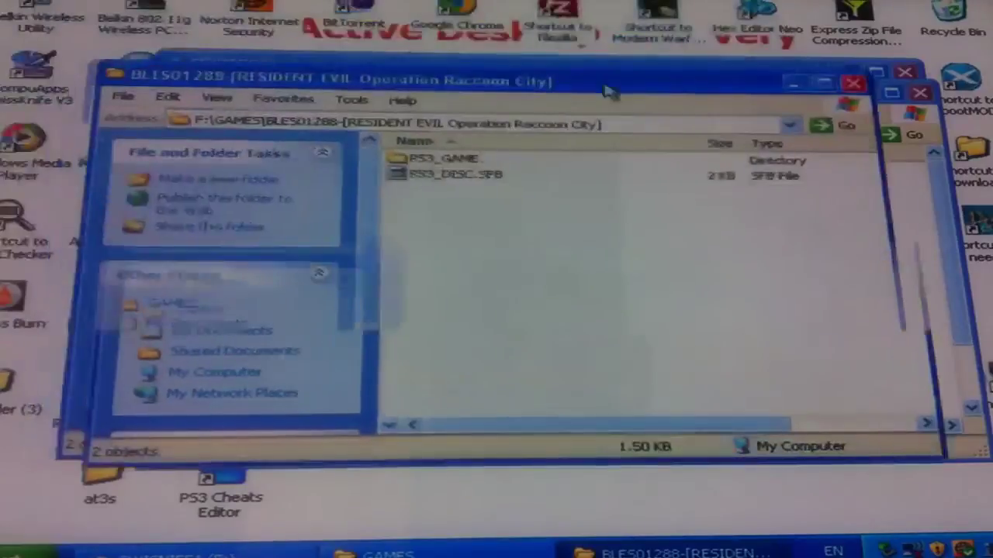
drag(473, 14, 698, 154)
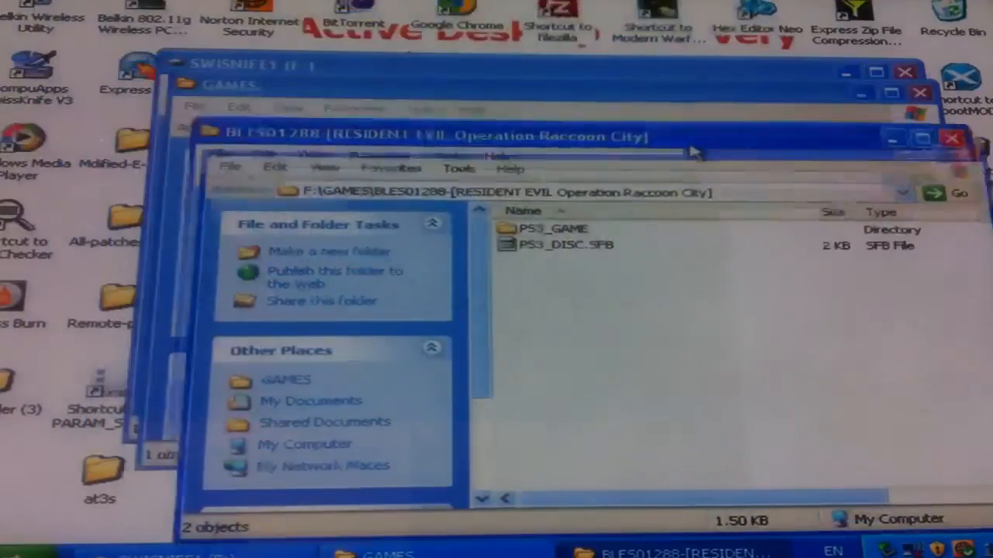
Close the GAMES and F: drive windows and enter the PS3_GAME folder
click(922, 95)
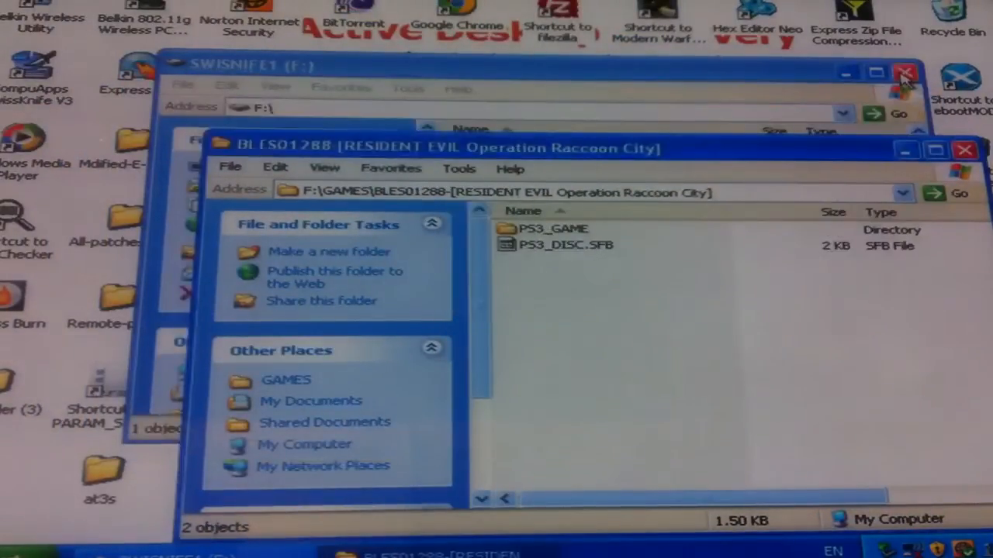
click(899, 84)
click(904, 72)
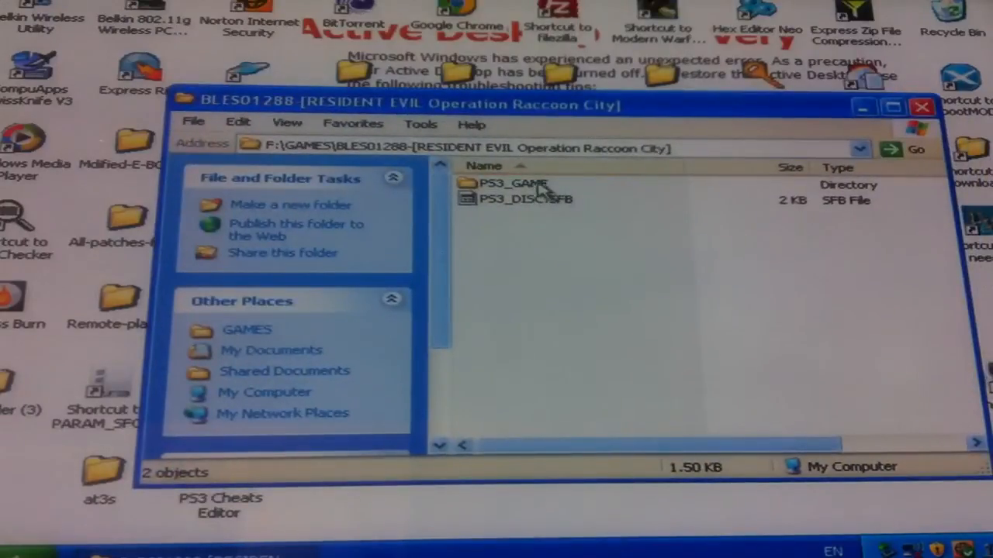
mouse_move(512, 184)
double_click(476, 186)
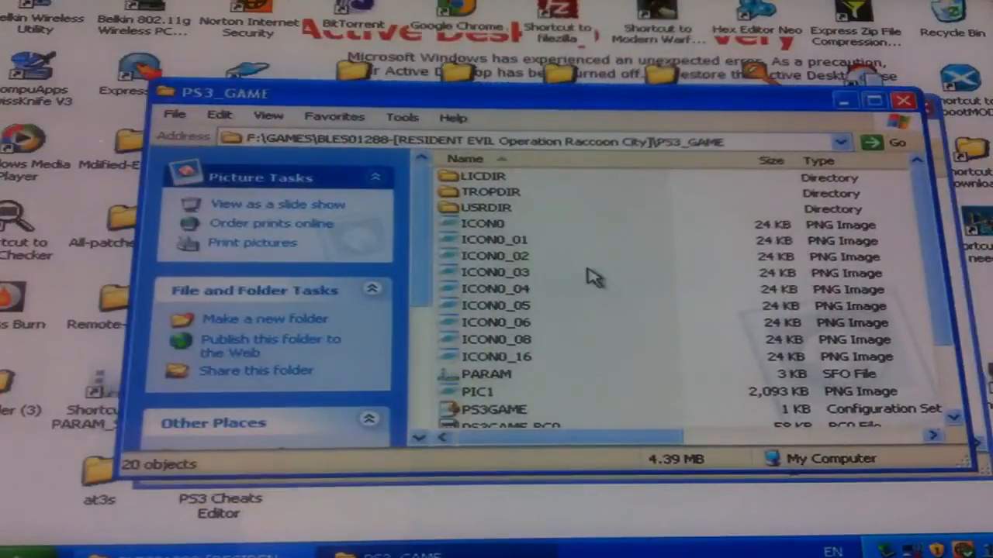
scroll(587, 277, down, 2)
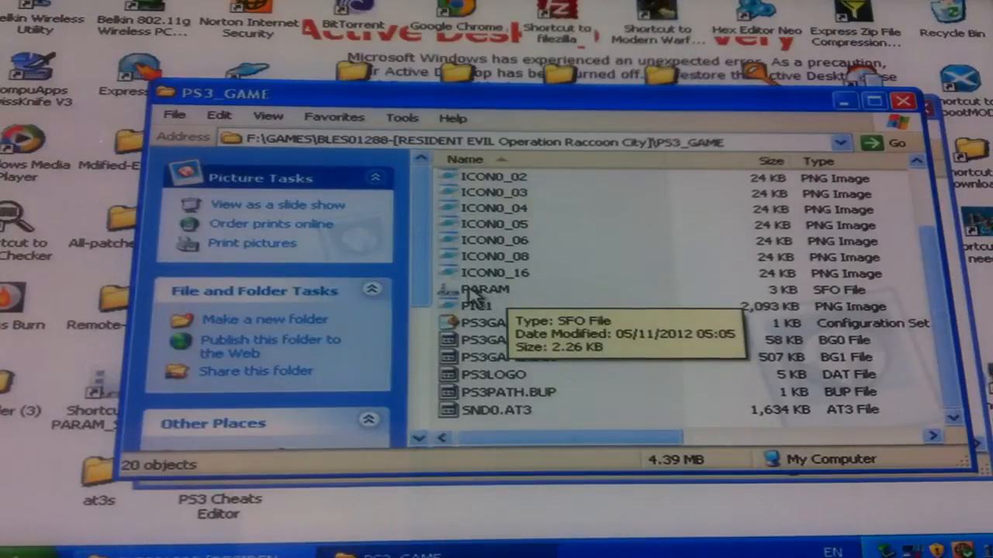
Dismiss New Folder (3) and create New Folder (4) on the desktop, keeping its default name
double_click(6, 388)
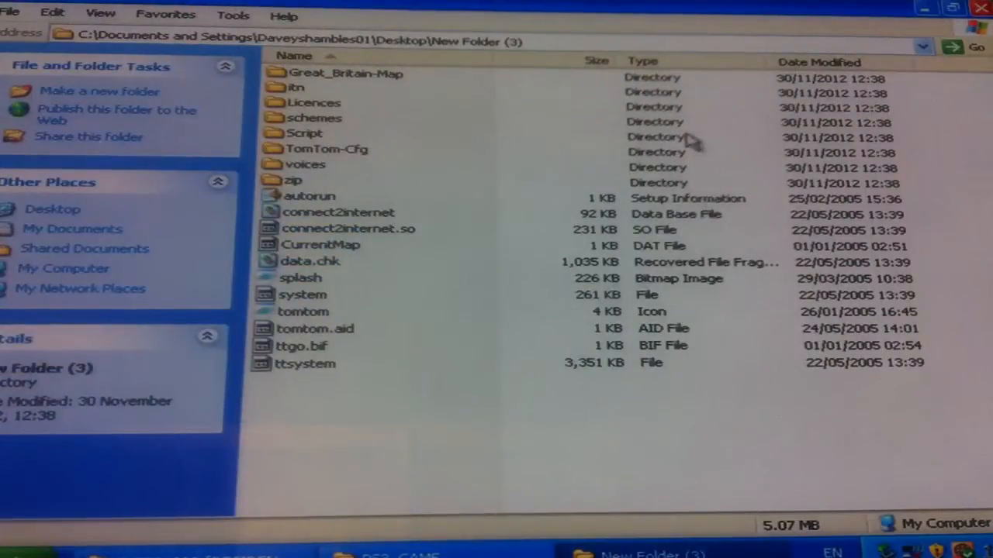
click(981, 9)
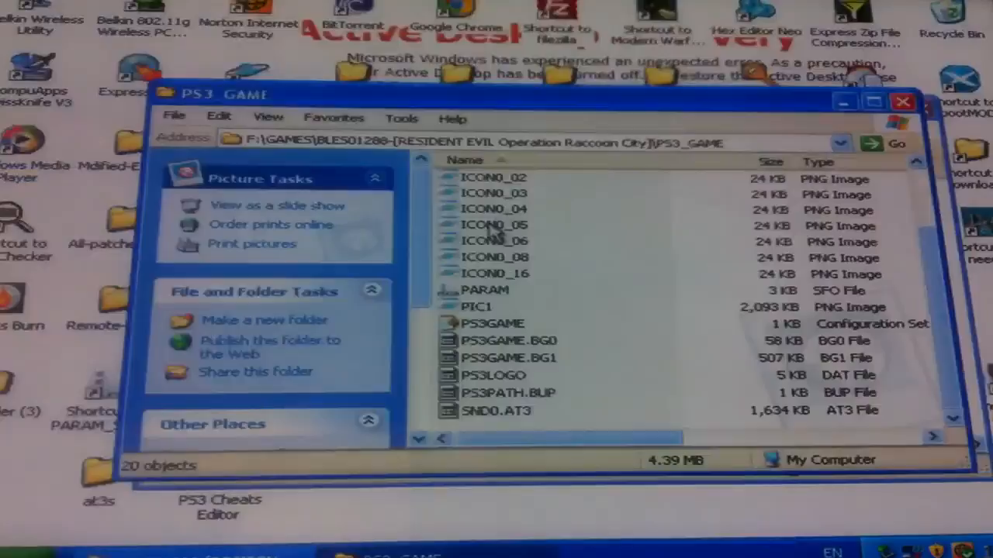
right_click(578, 505)
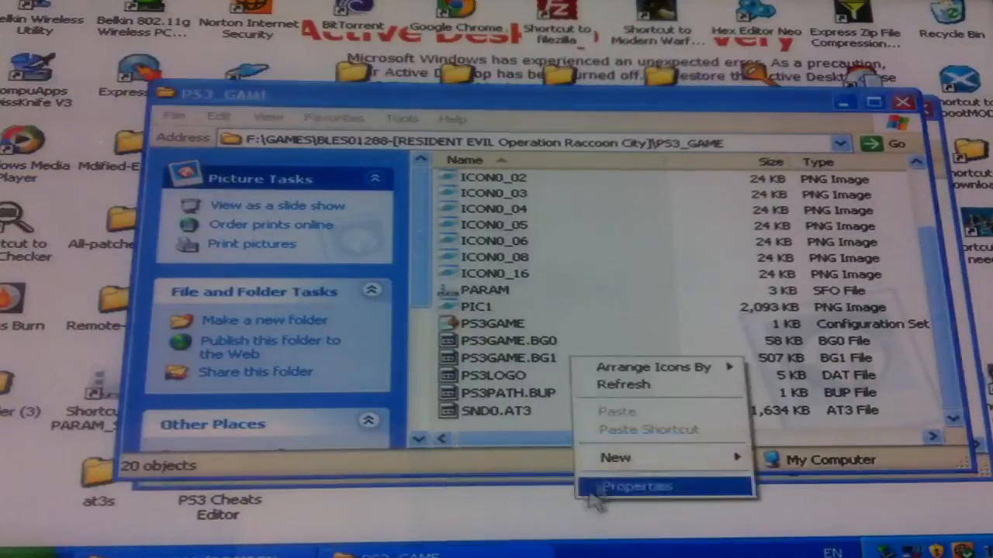
mouse_move(618, 457)
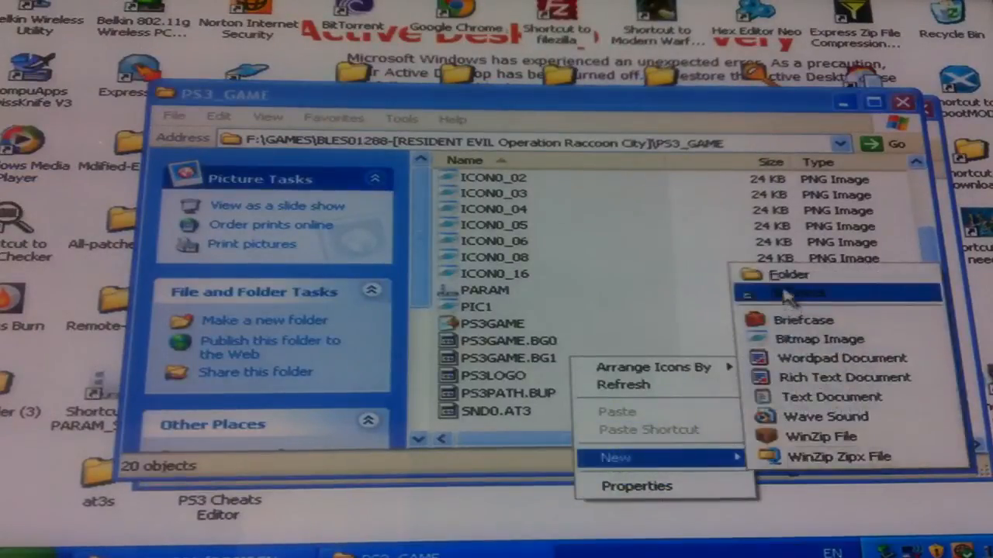
click(785, 276)
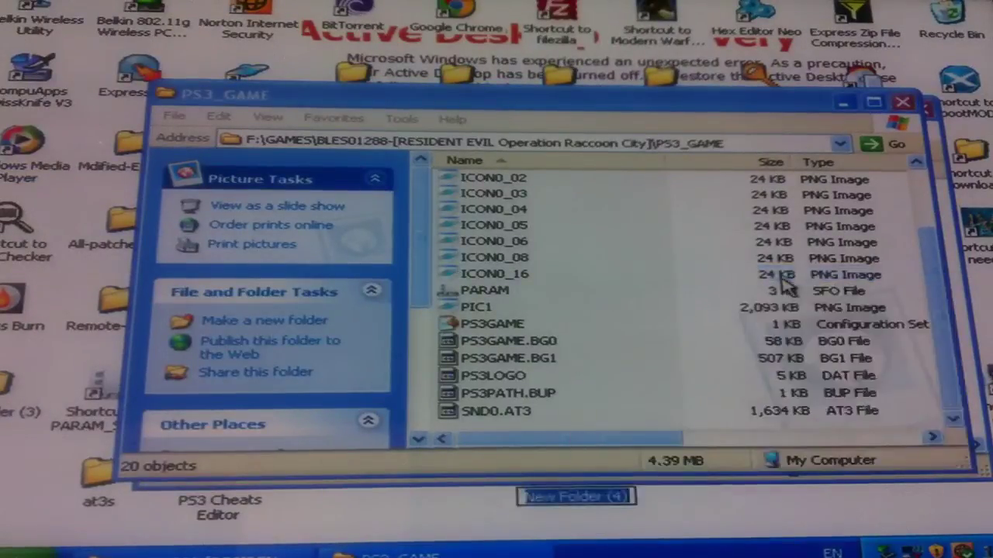
click(594, 500)
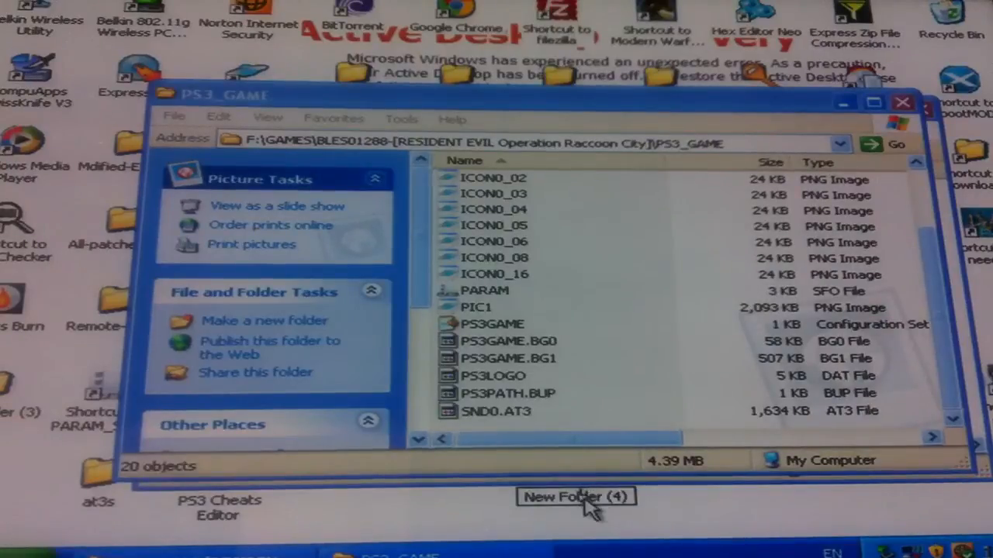
mouse_move(589, 505)
mouse_down()
mouse_move(630, 521)
mouse_move(621, 512)
mouse_up()
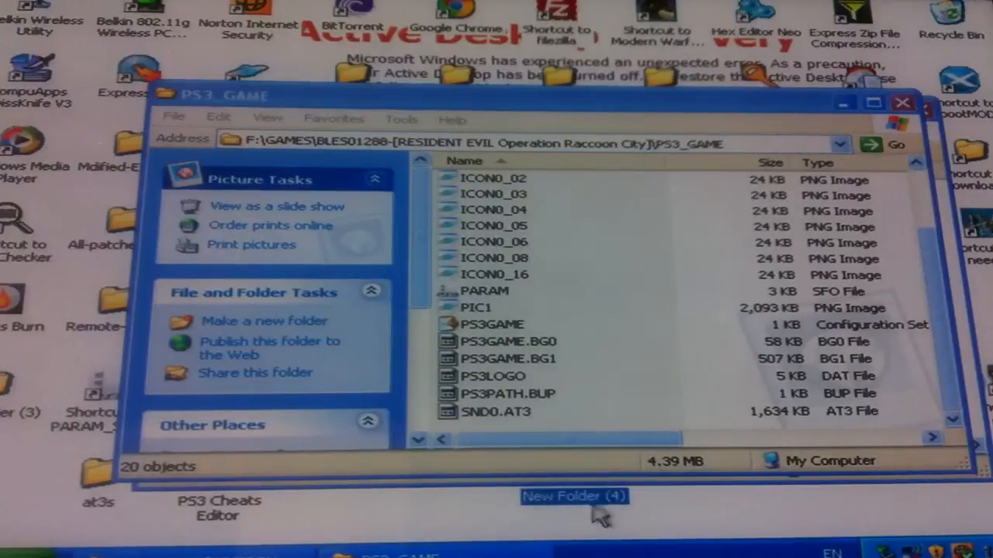
Open New Folder (4) in a restored window placed beside the PS3_GAME window
double_click(587, 506)
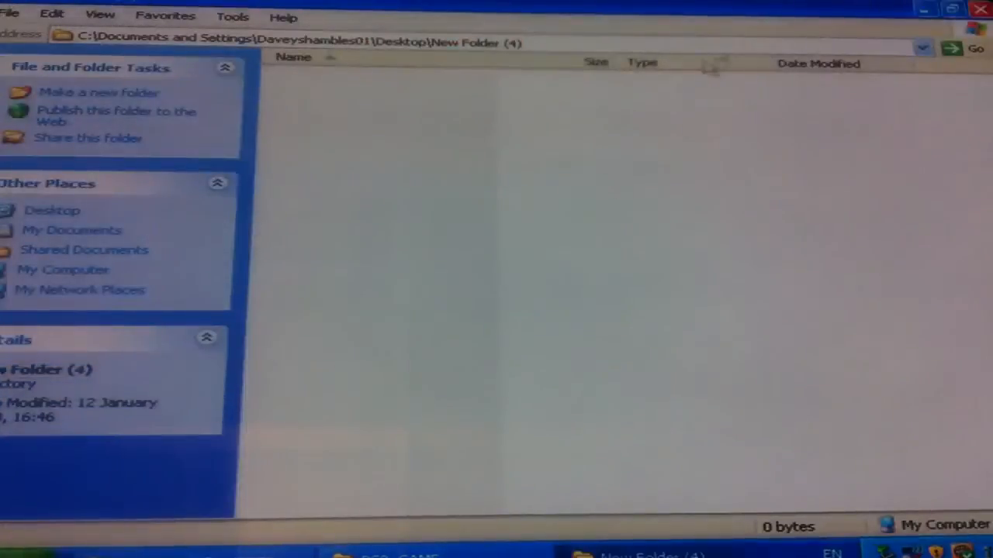
click(950, 9)
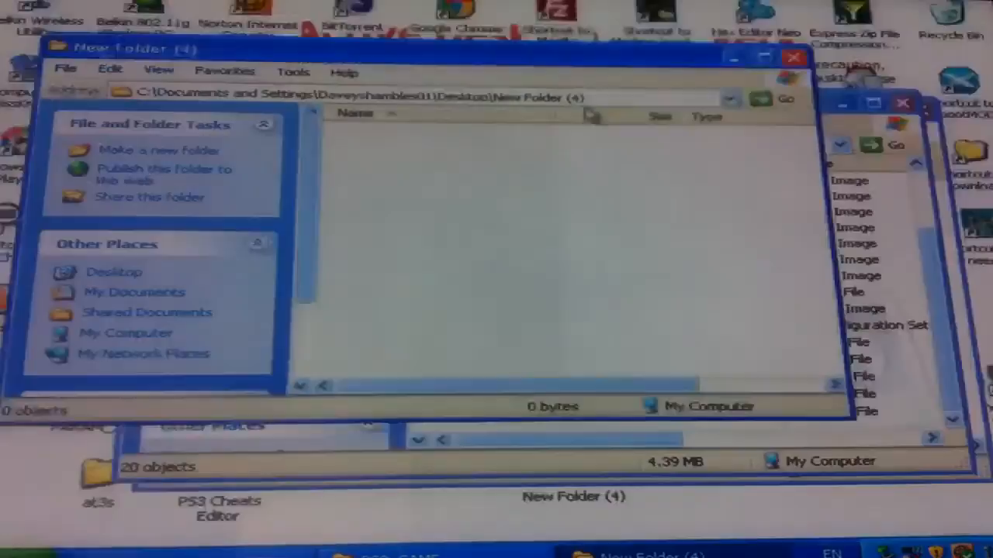
drag(563, 58, 525, 17)
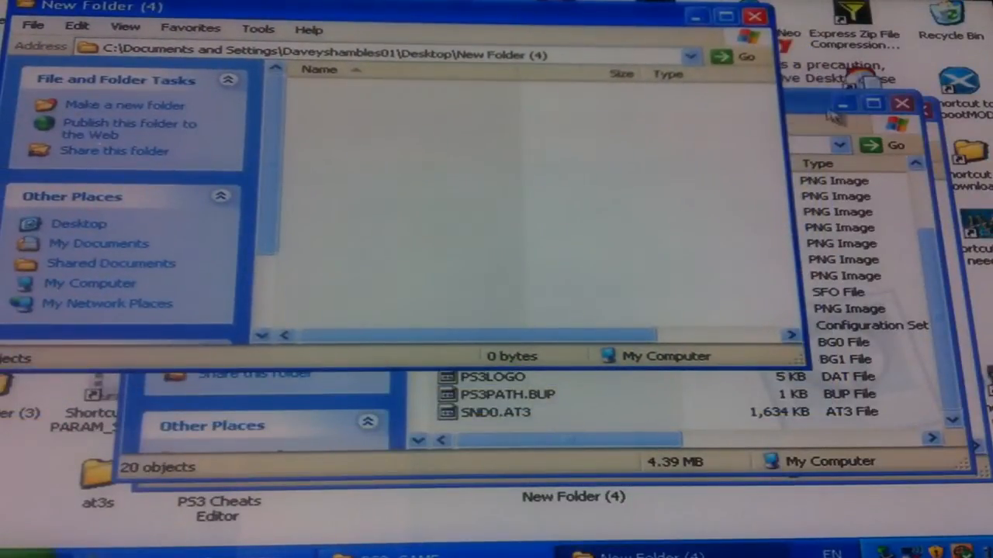
click(813, 107)
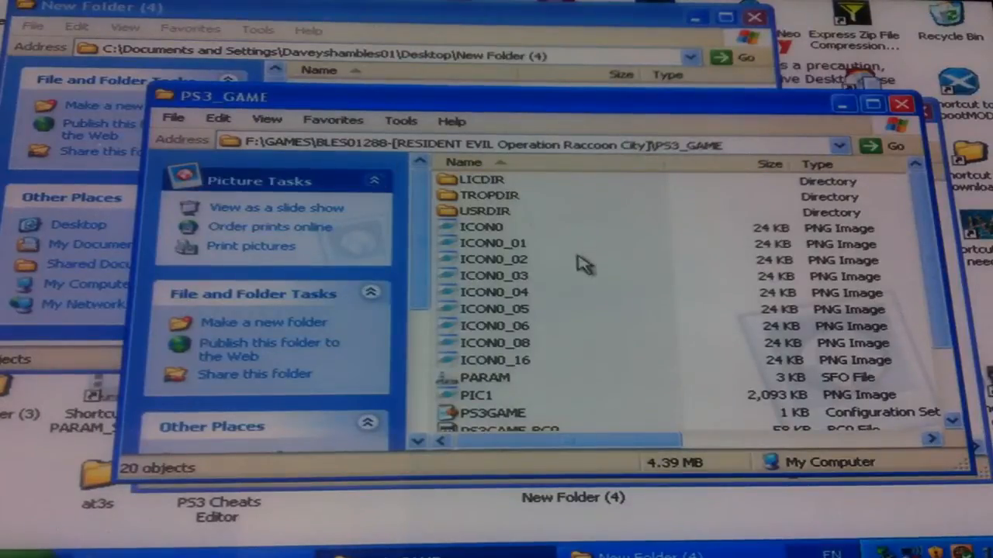
scroll(581, 262, down, 1)
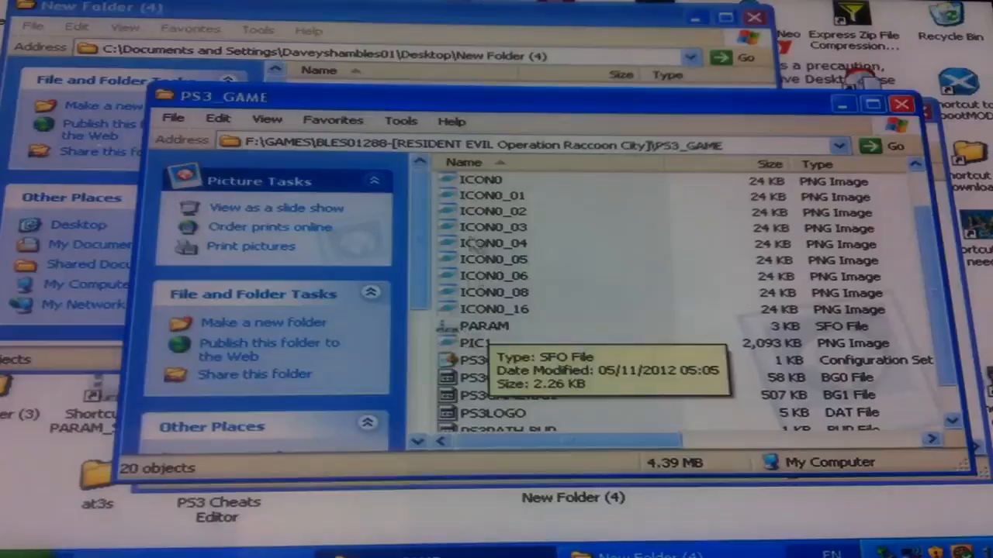
Copy PARAM.SFO from PS3_GAME into New Folder (4)
drag(528, 104, 535, 132)
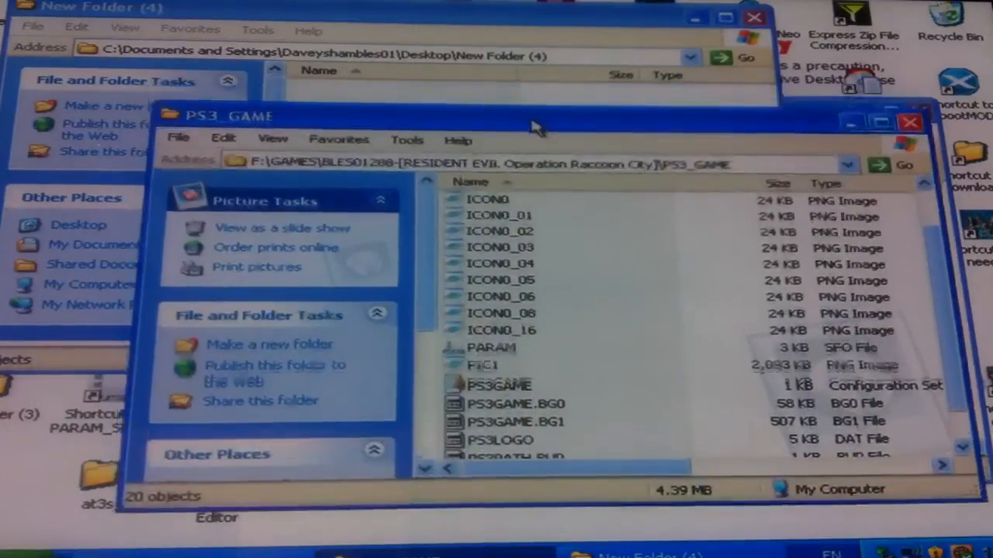
drag(488, 354, 355, 96)
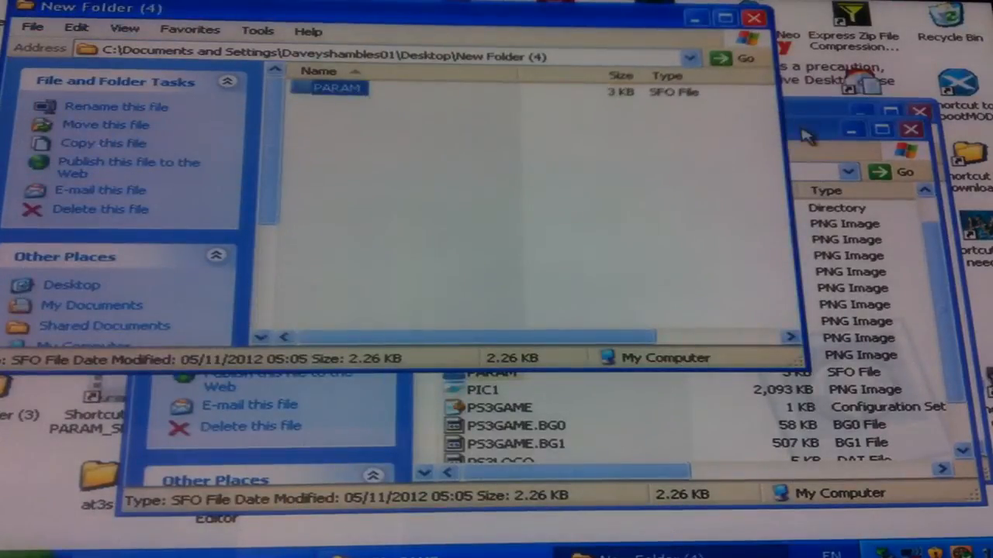
click(807, 135)
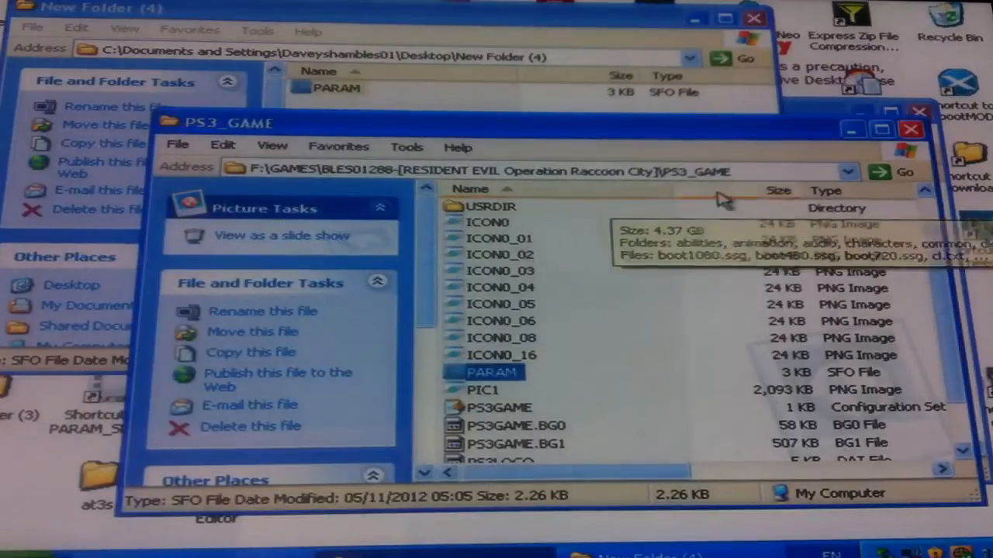
Enter the USRDIR folder and close the PS3_GAME folder windows behind it
double_click(454, 208)
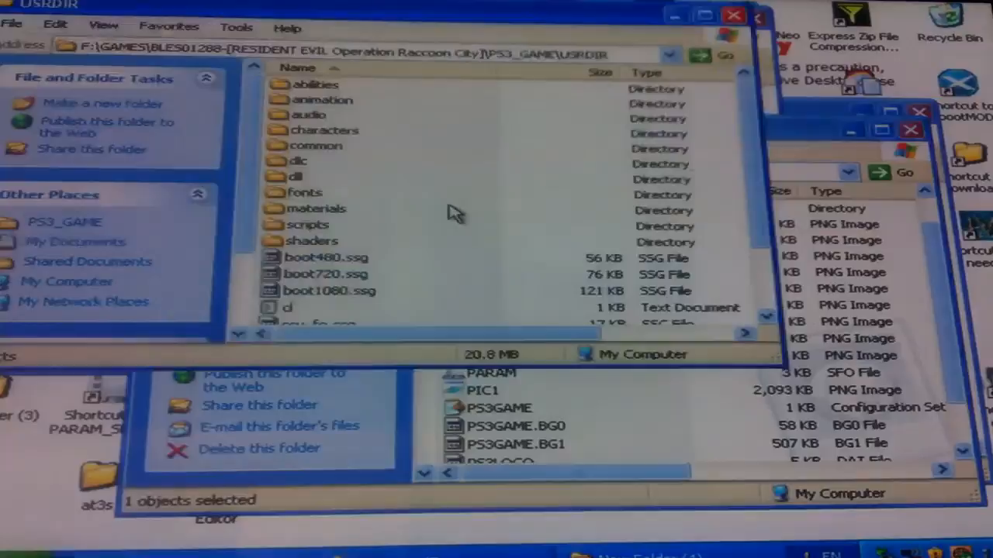
drag(414, 20, 578, 99)
scroll(552, 223, down, 2)
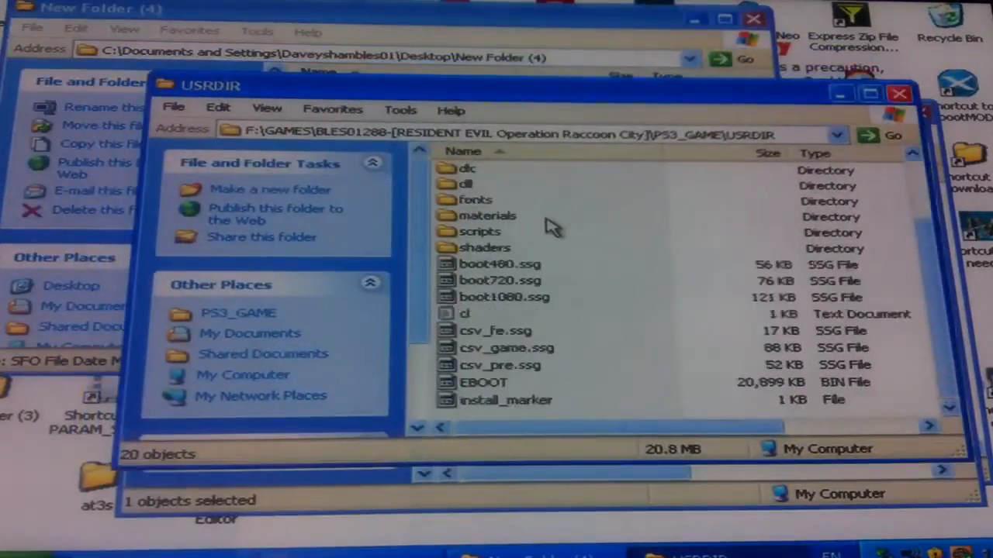
scroll(550, 225, up, 1)
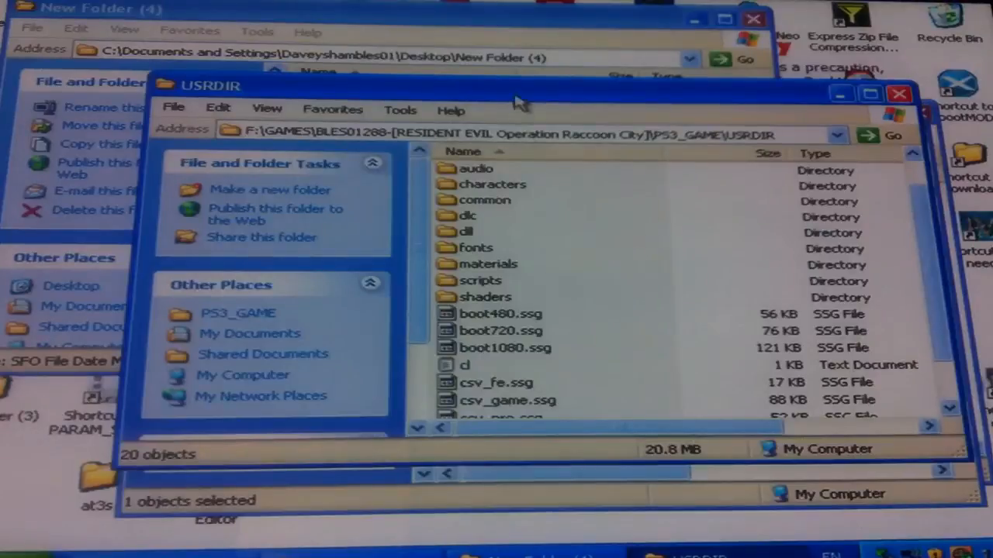
drag(518, 99, 535, 133)
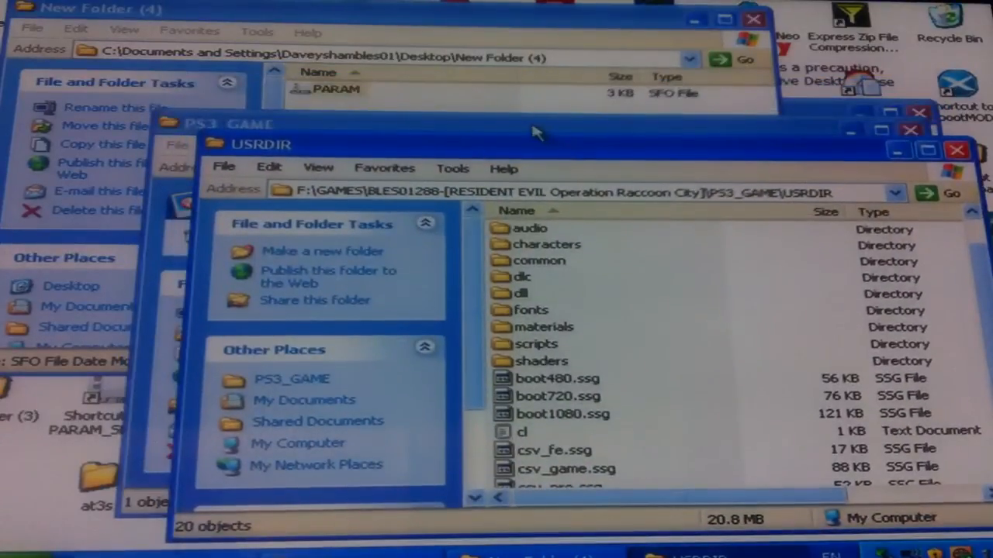
click(911, 132)
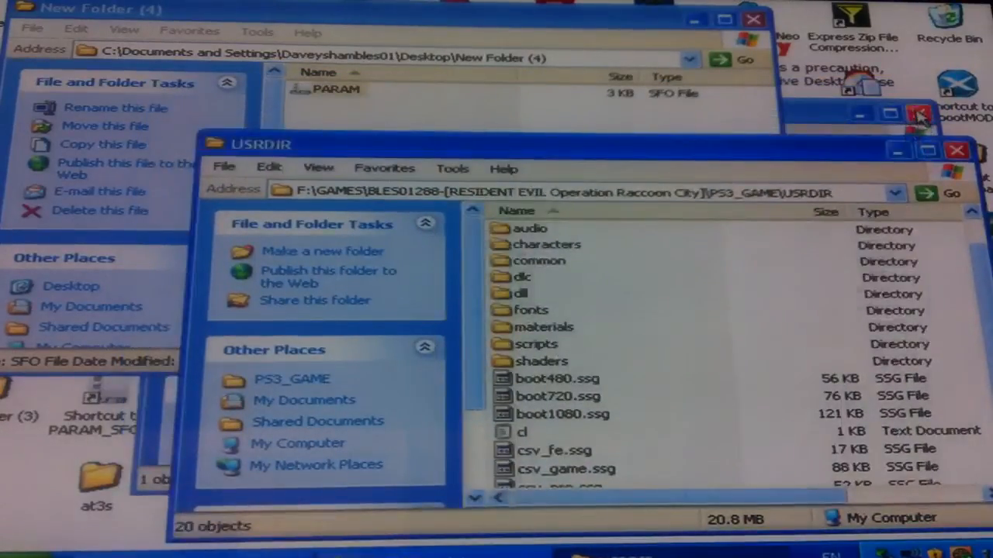
click(919, 114)
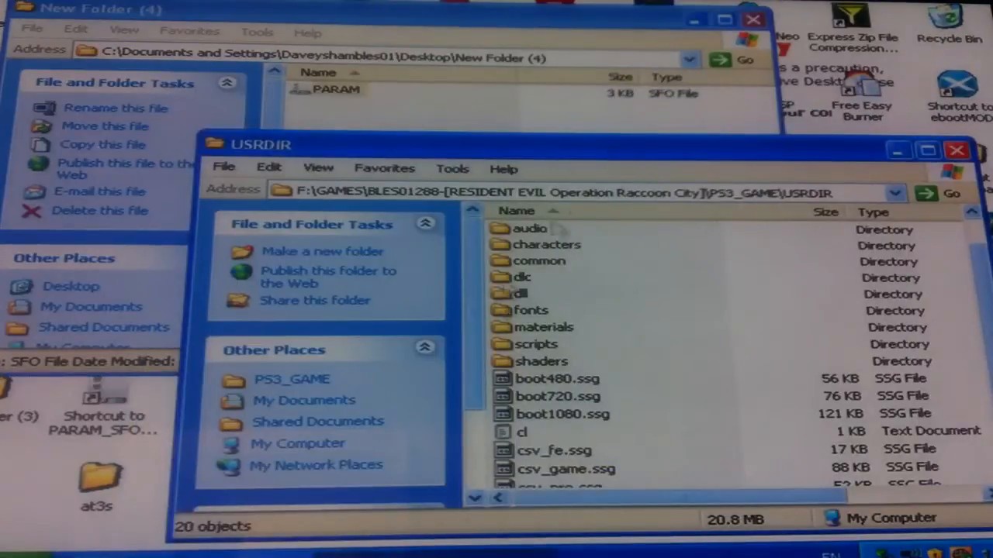
mouse_move(511, 293)
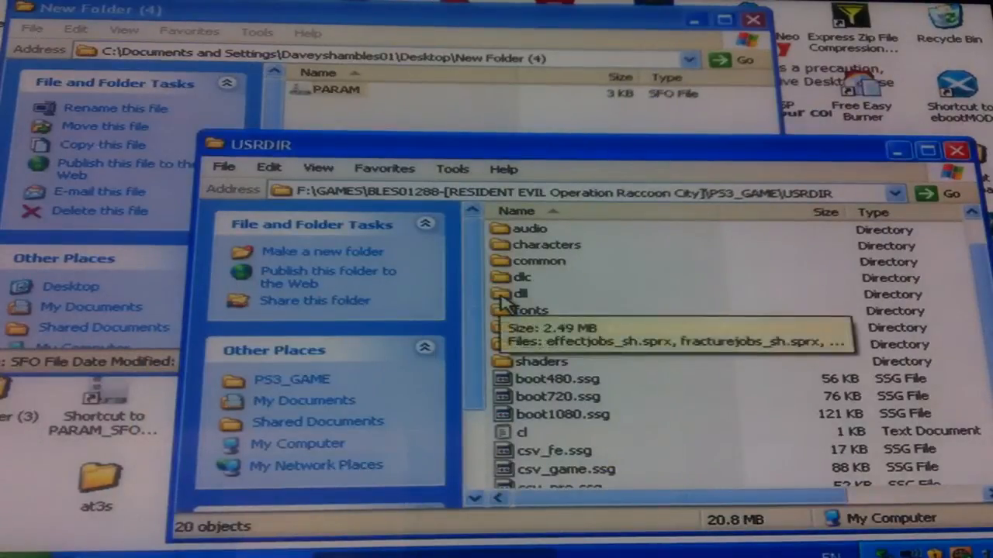
scroll(644, 345, down, 1)
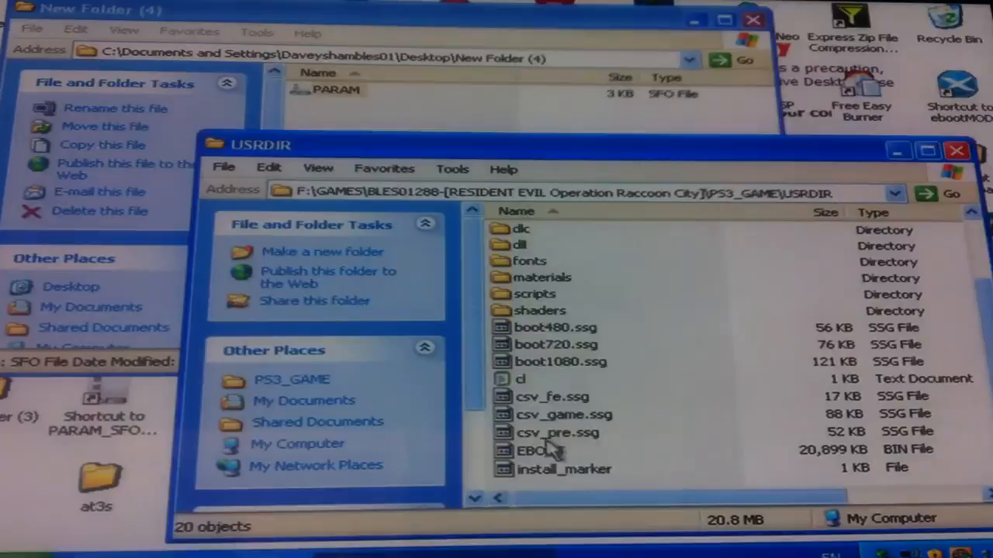
Copy the 20,899 KB EBOOT from USRDIR into New Folder (4)
click(513, 453)
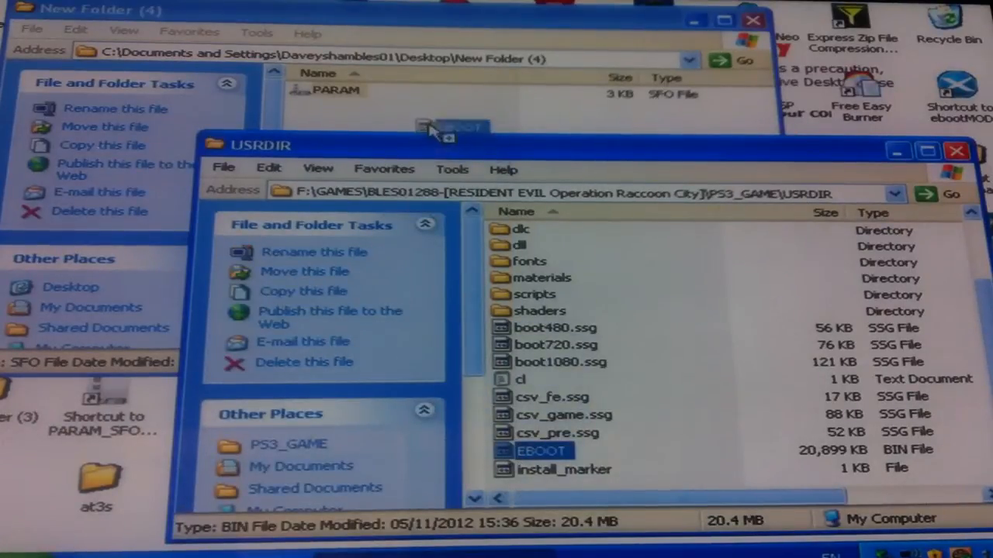
drag(435, 185, 403, 126)
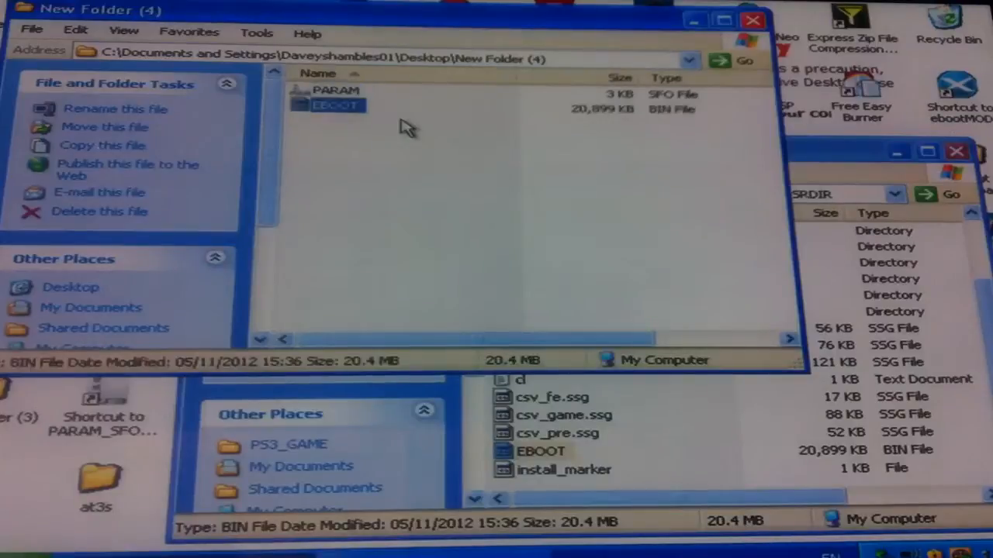
click(807, 161)
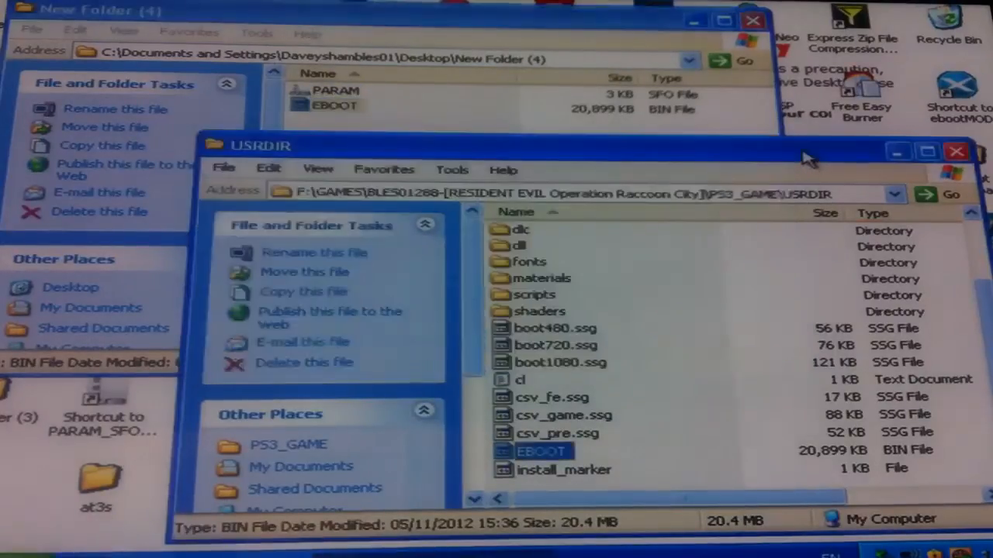
Check the dll folder's .sprx files, then copy the dll folder from USRDIR into New Folder (4)
double_click(502, 248)
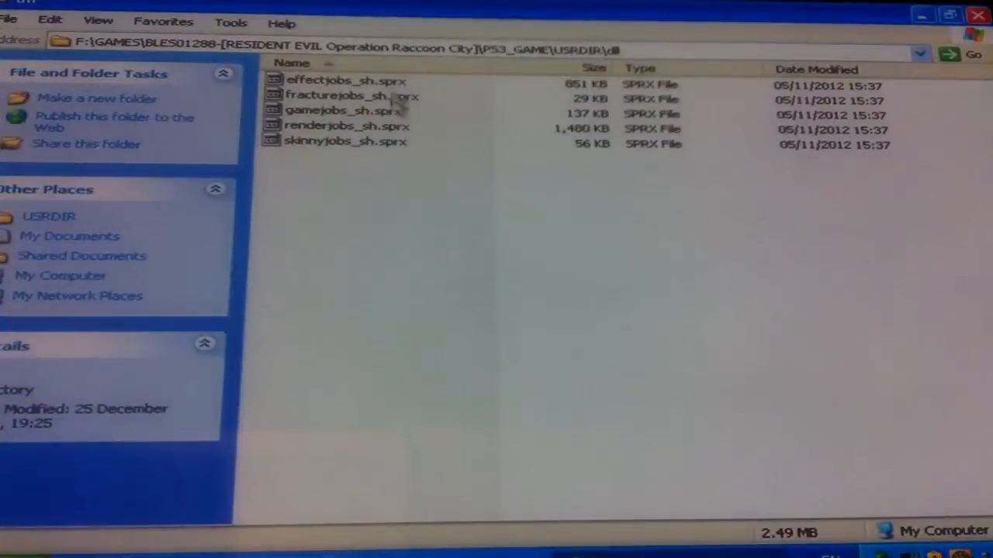
click(952, 17)
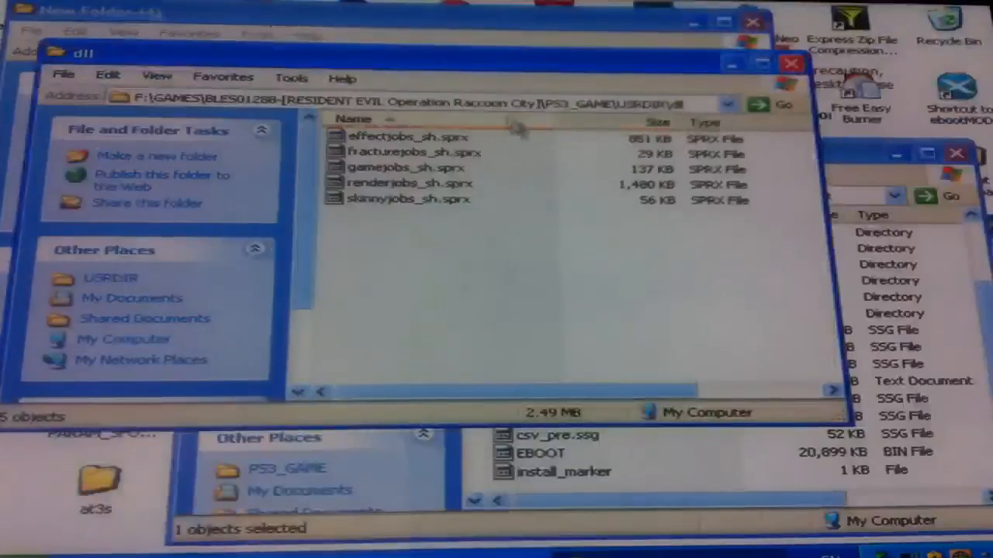
drag(524, 62, 693, 179)
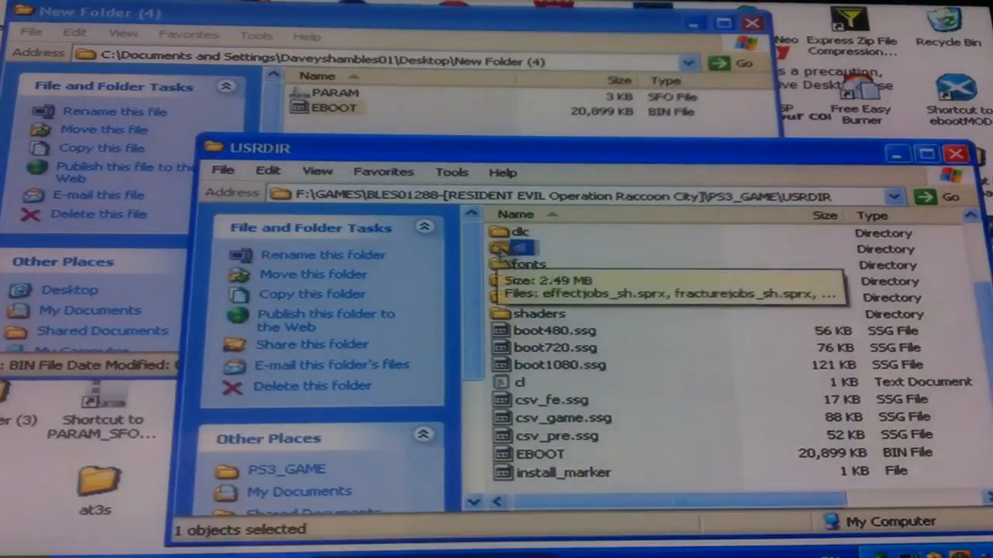
drag(499, 256, 478, 132)
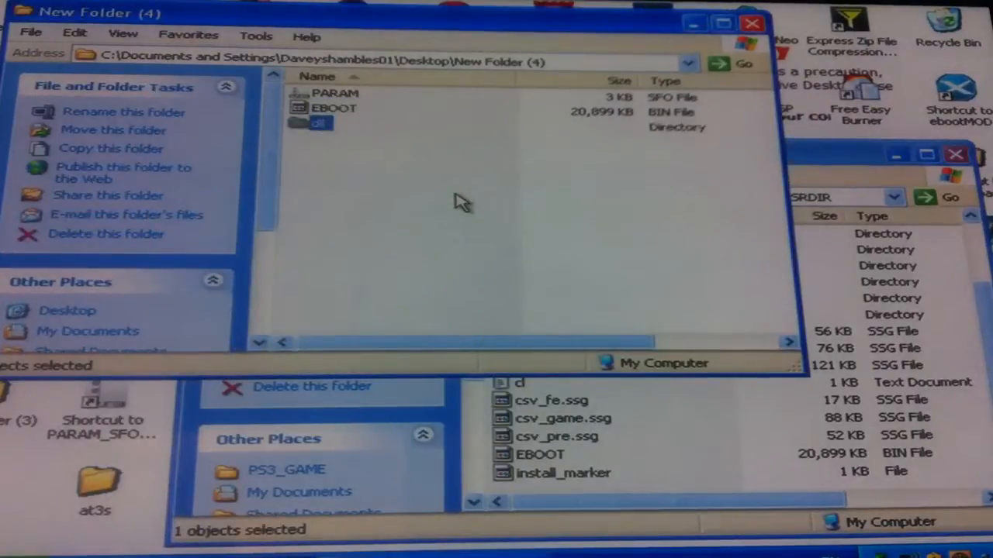
mouse_move(411, 29)
mouse_down()
mouse_move(590, 99)
mouse_move(624, 123)
mouse_up()
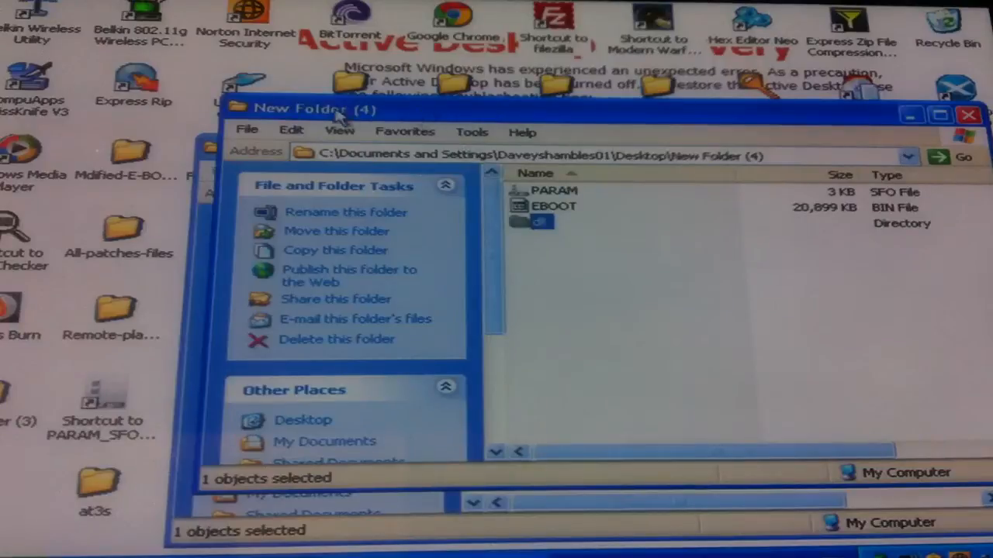
Close the Explorer windows and reopen New Folder (4) from the desktop
click(969, 116)
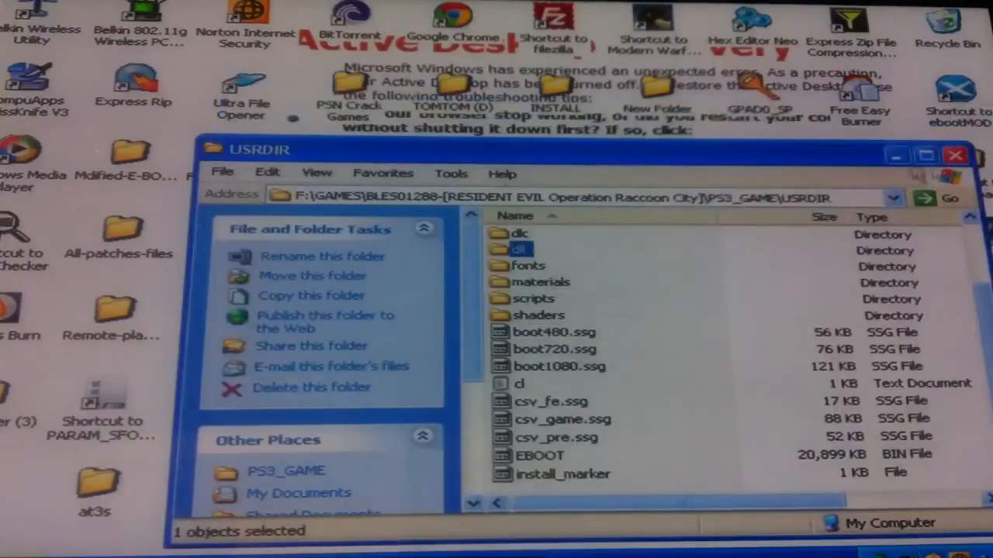
click(957, 158)
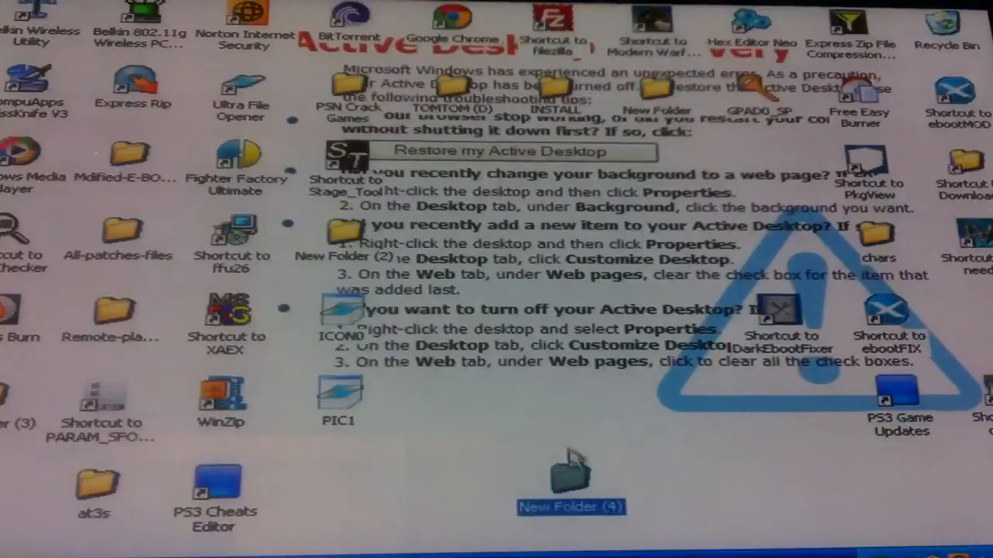
double_click(574, 484)
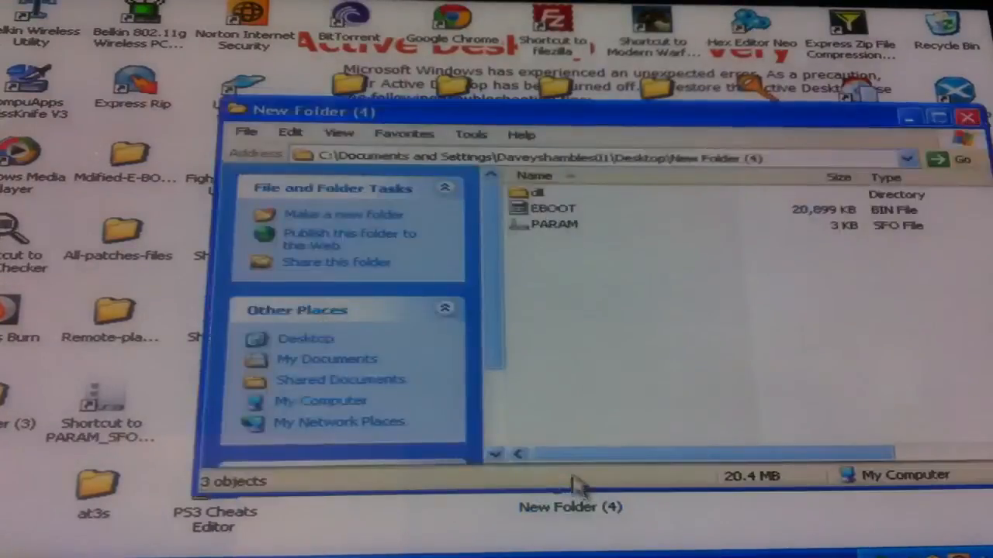
Load PARAM into the PS3 PARAM.SFO Editor via its desktop shortcut
click(559, 227)
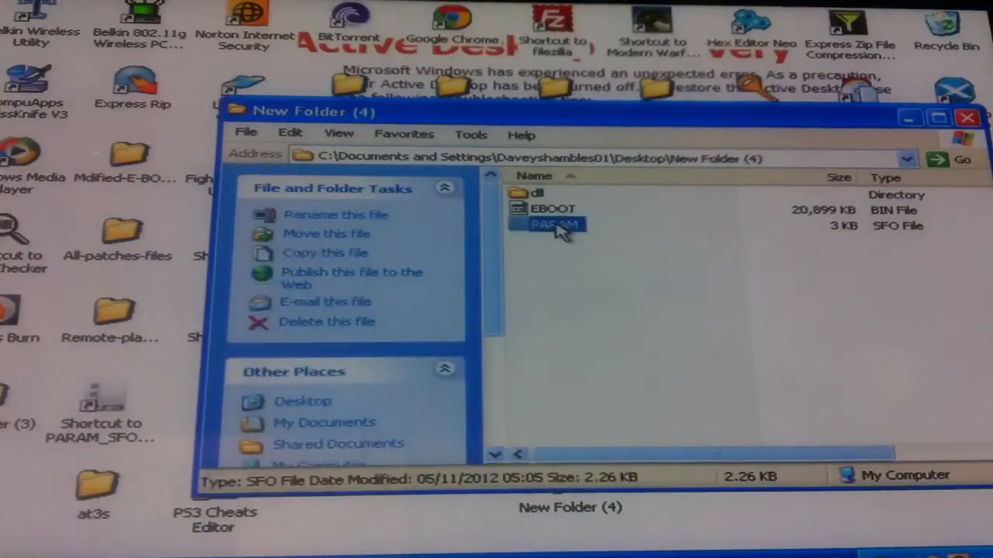
drag(560, 231, 138, 407)
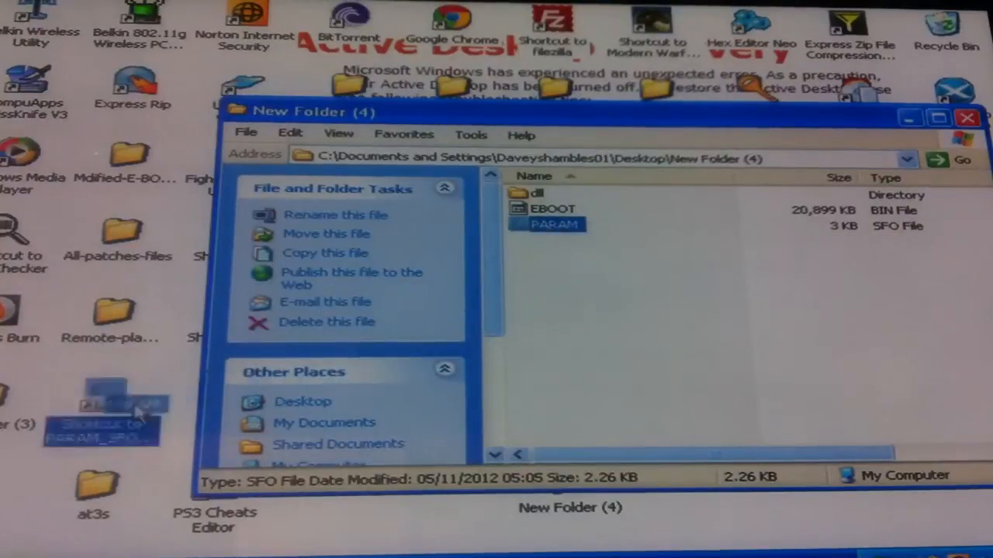
drag(139, 407, 136, 408)
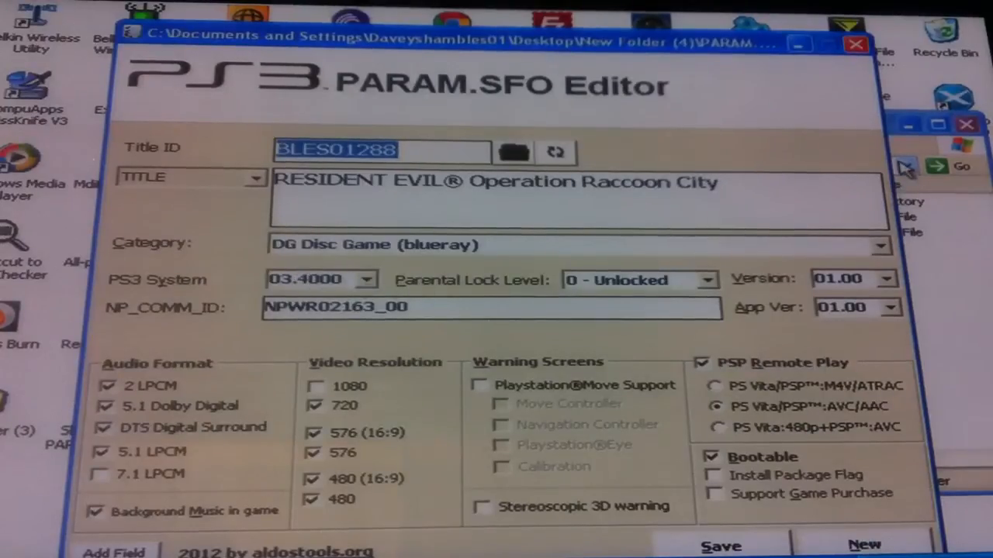
Close the PARAM.SFO editor without saving after reviewing the BLES01288 fields
click(856, 46)
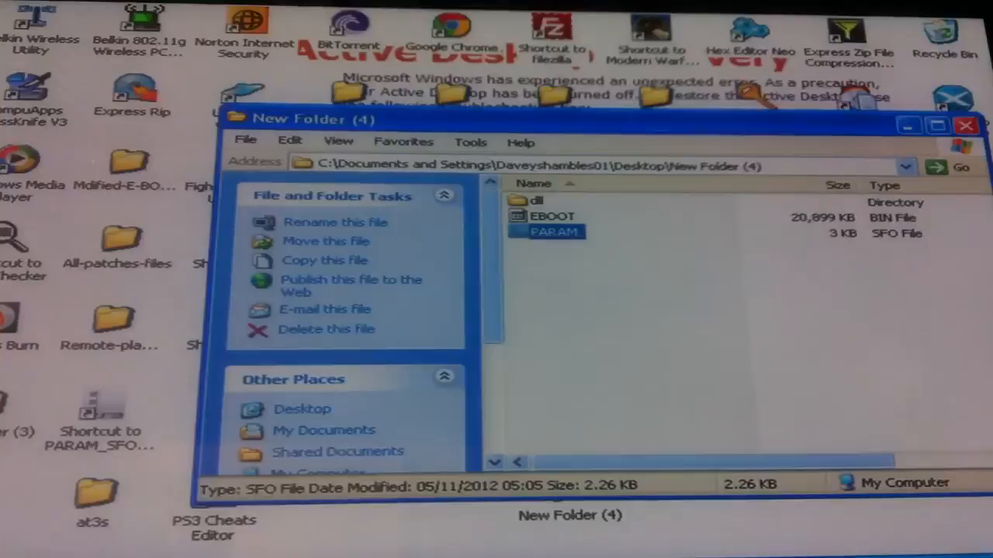
Close New Folder (4) and navigate to the DarkEbootFixer folder in My Documents
click(965, 126)
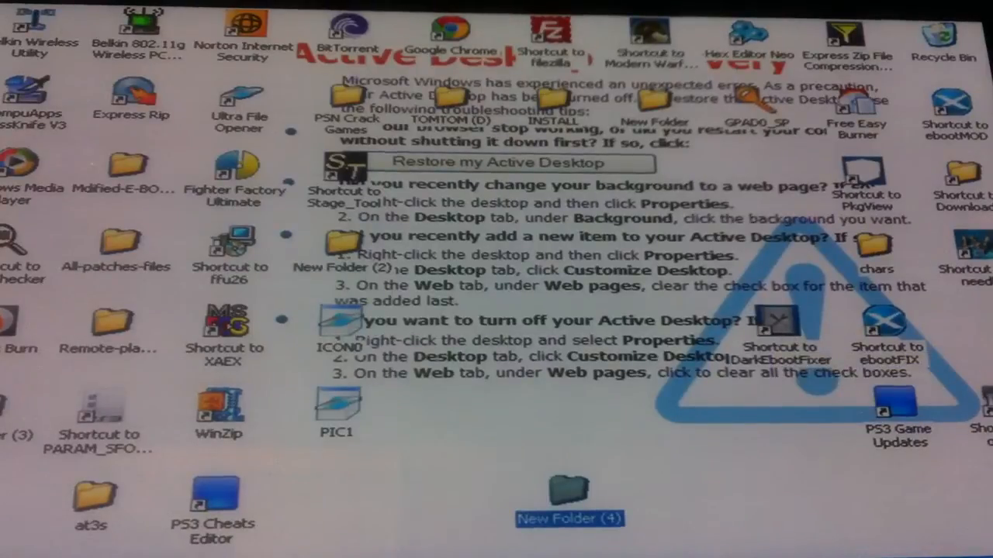
key(super)
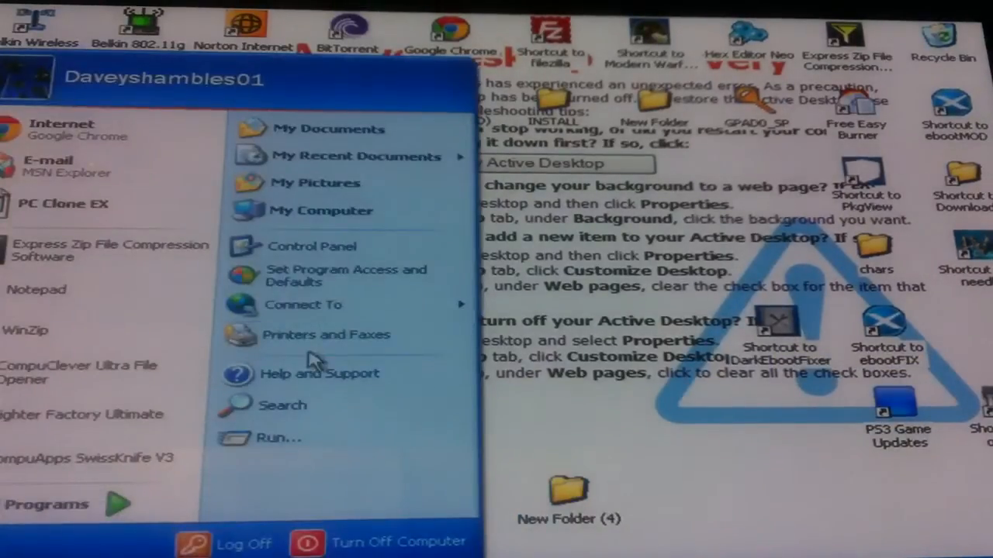
click(325, 129)
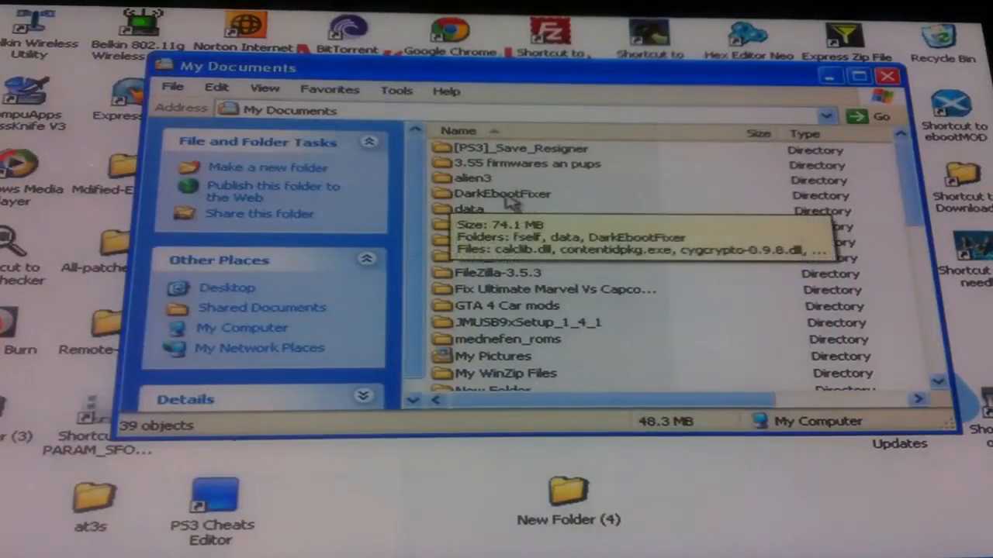
double_click(448, 196)
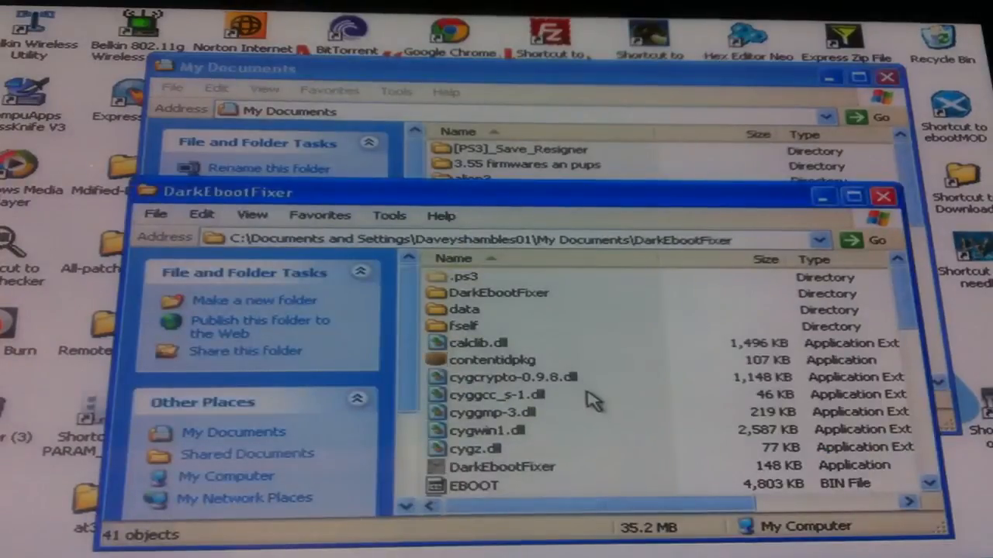
scroll(587, 399, down, 2)
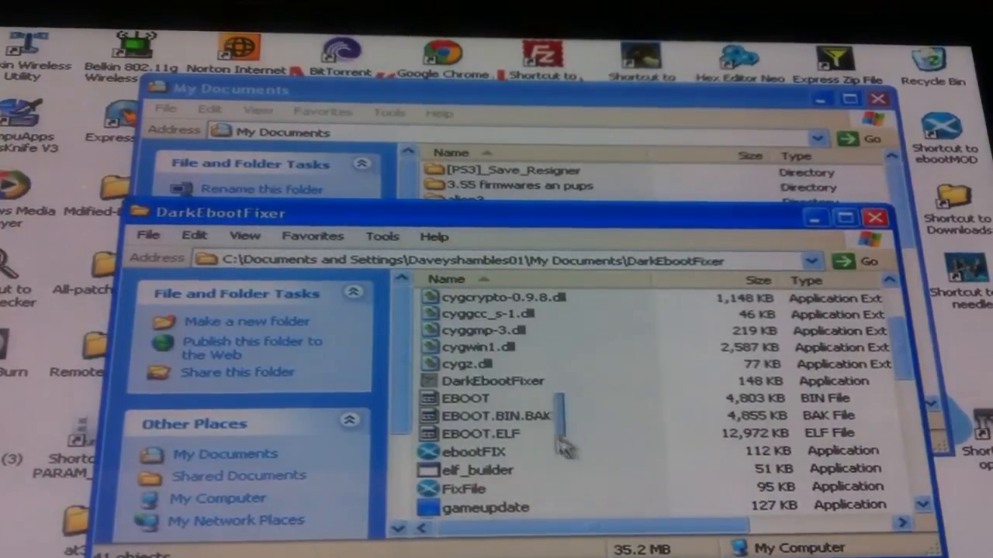
Delete the leftover EBOOT, EBOOT.BIN.BAK and EBOOT.ELF from the DarkEbootFixer folder
drag(565, 449, 449, 454)
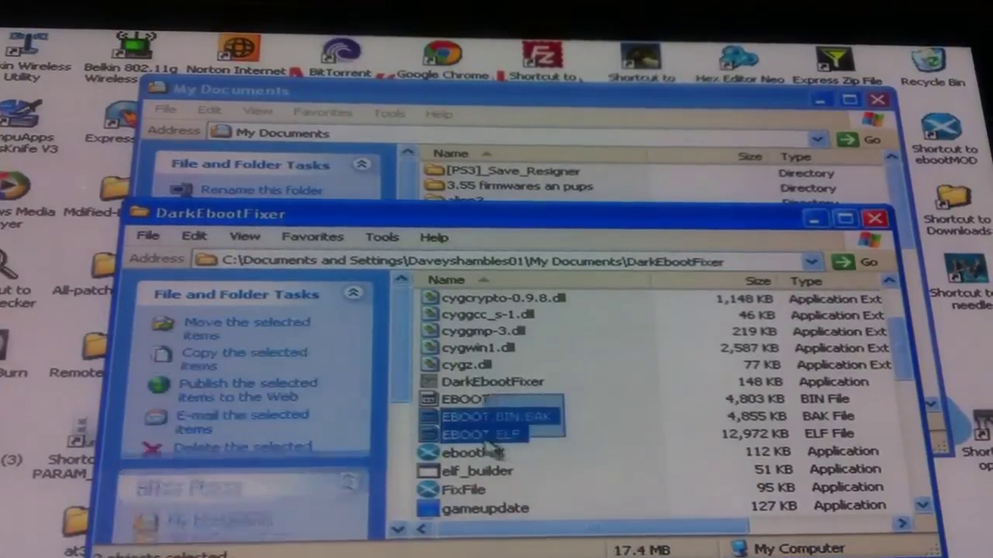
right_click(435, 425)
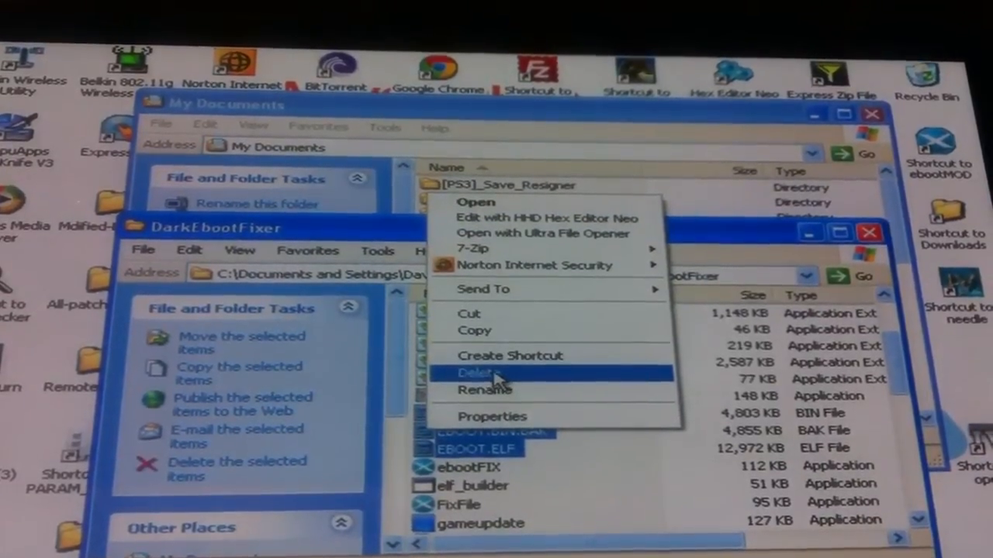
click(496, 376)
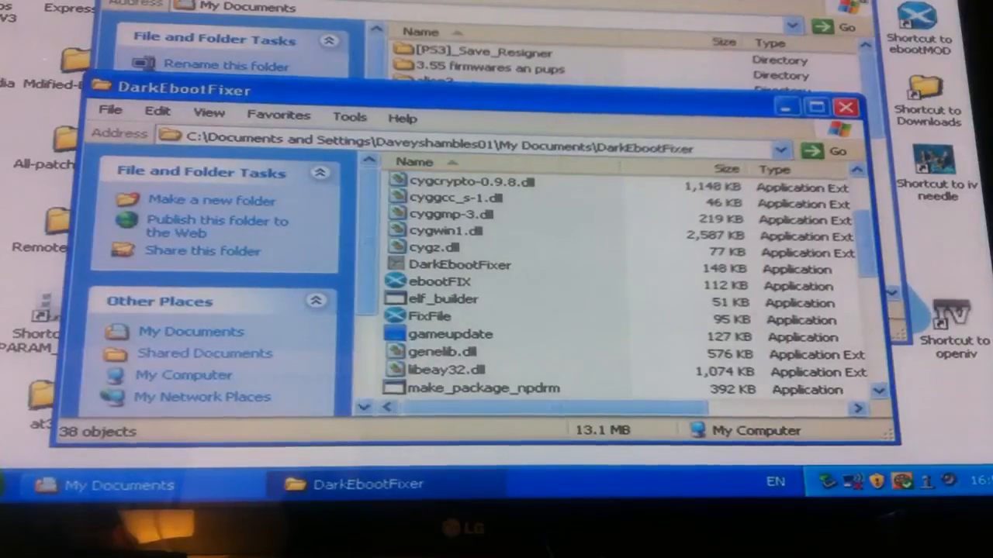
Move the 20,899 KB EBOOT from New Folder (4) into the DarkEbootFixer folder
mouse_move(702, 109)
mouse_down()
mouse_move(675, 97)
mouse_move(725, 1)
mouse_up()
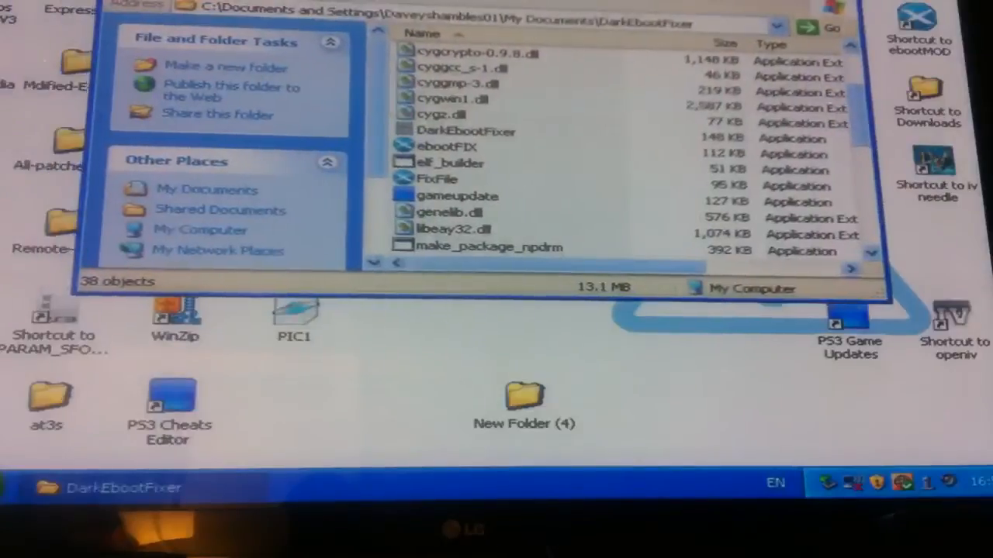
double_click(524, 399)
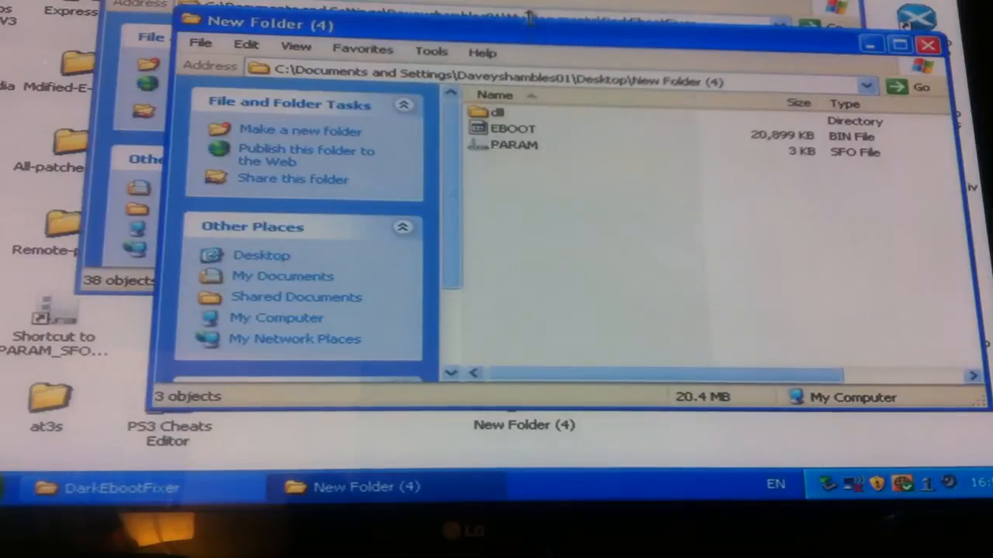
drag(530, 17, 545, 151)
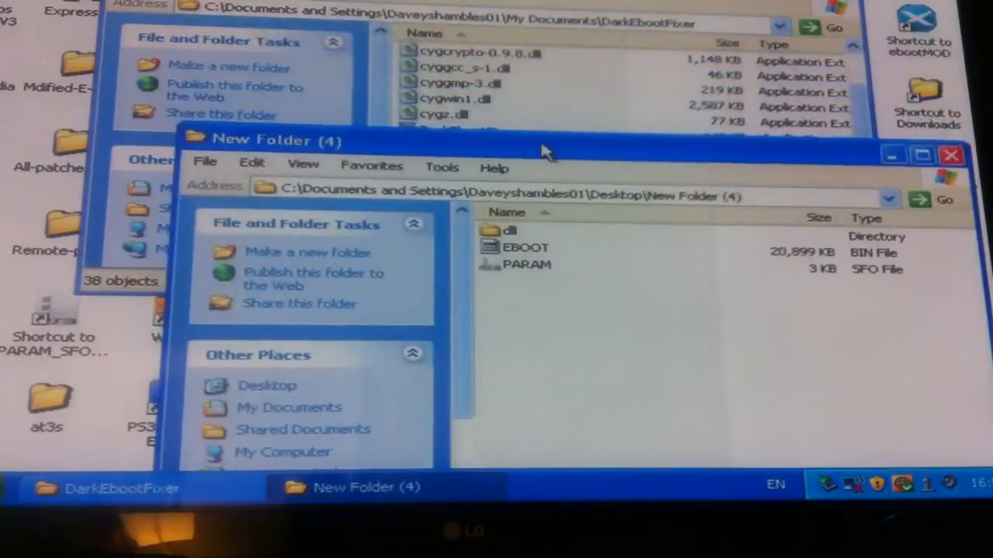
drag(490, 252, 602, 120)
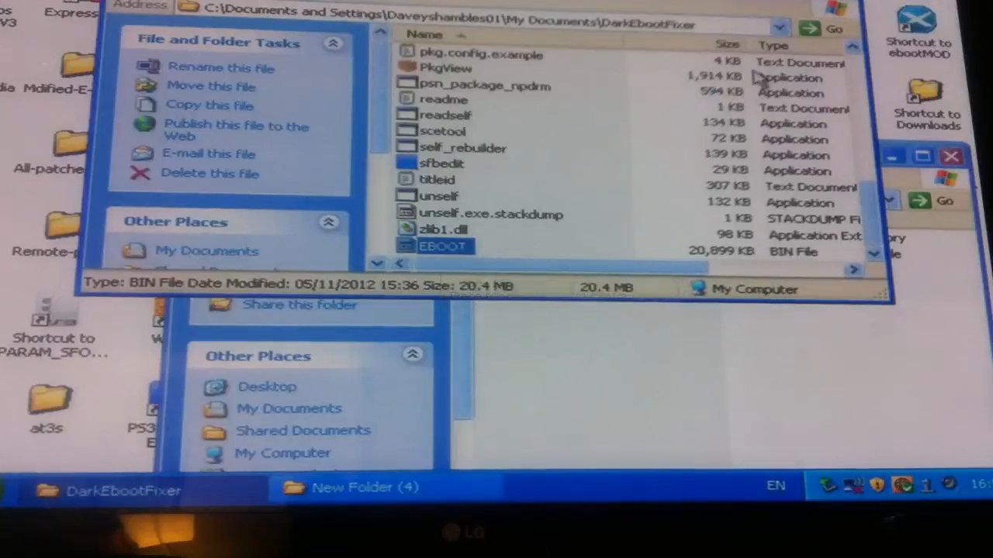
Close both folder windows and select the DarkEbootFixer shortcut on the desktop
key(alt+F4)
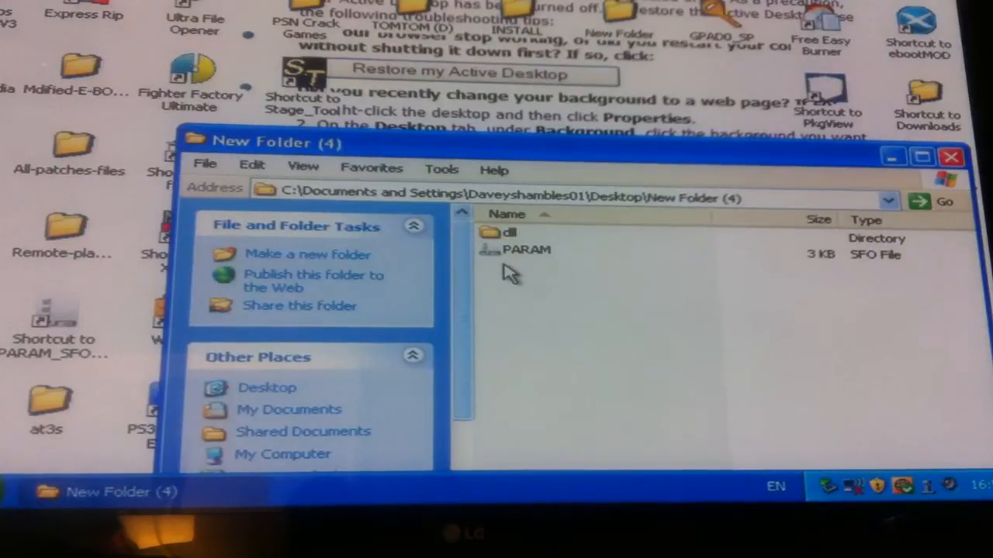
click(951, 159)
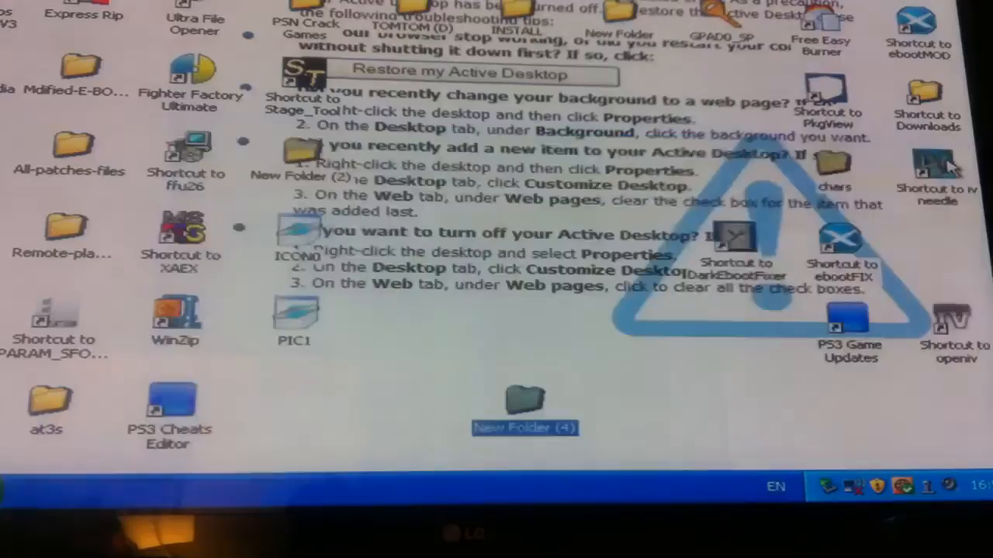
click(734, 239)
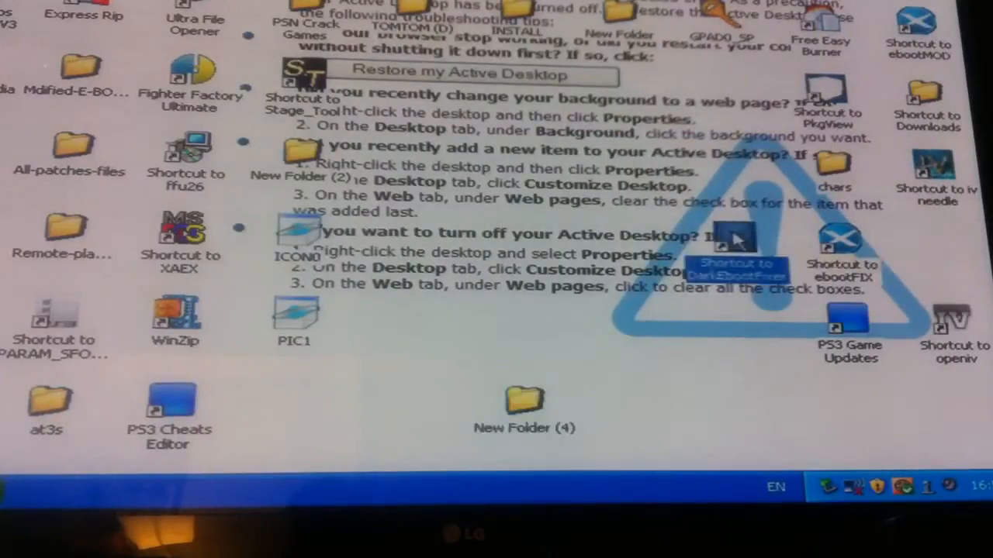
Launch DarkEbootFixer v3.0 and position its console window on screen
double_click(734, 238)
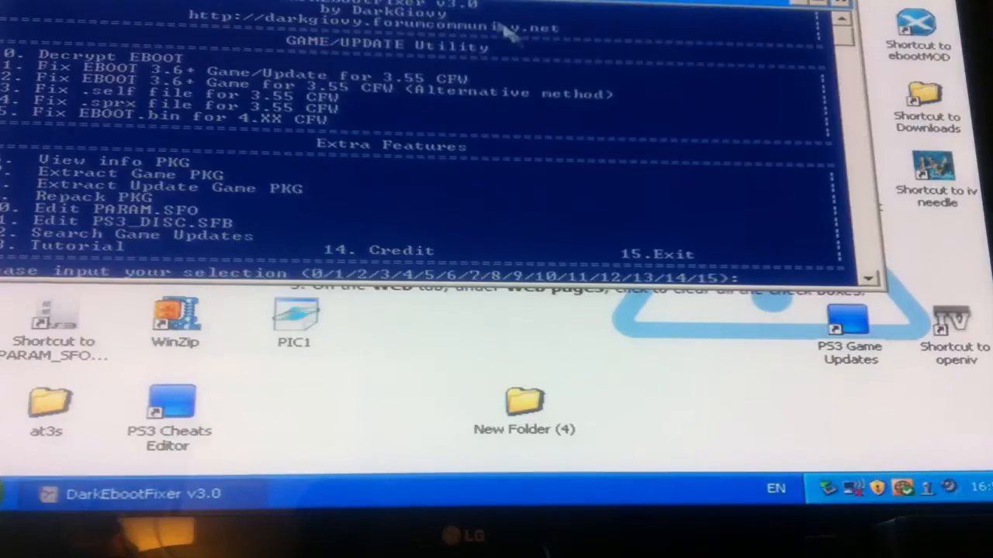
drag(490, 4, 593, 76)
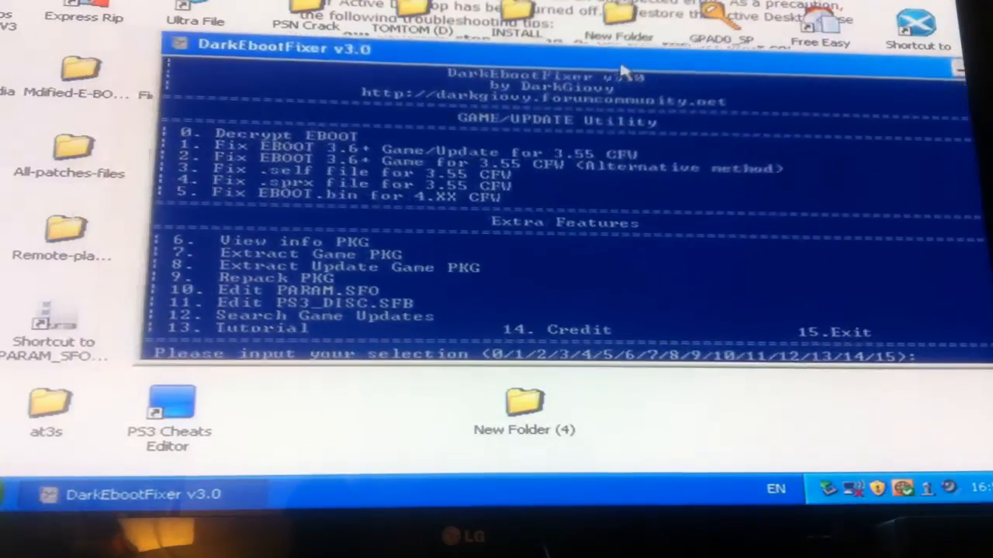
drag(562, 75, 636, 70)
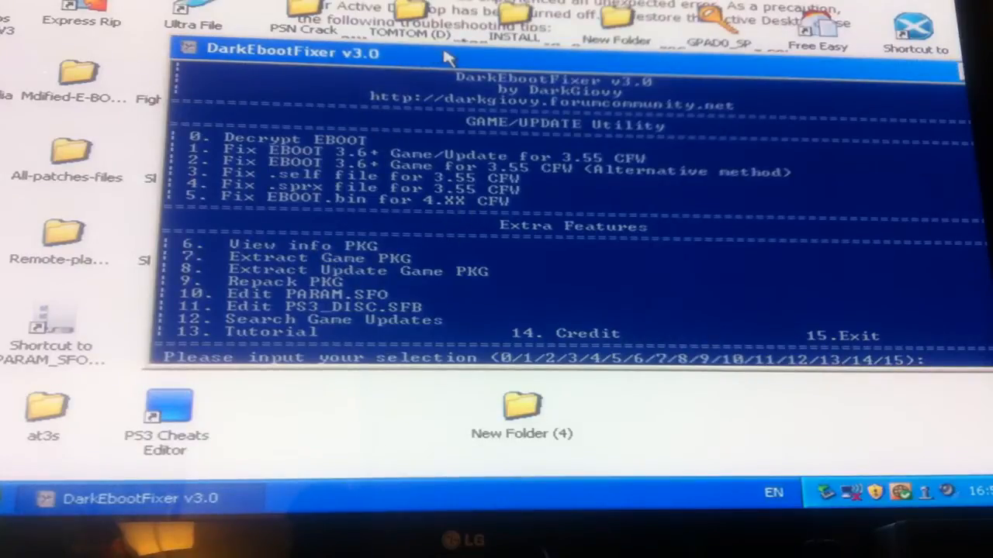
drag(449, 58, 411, 43)
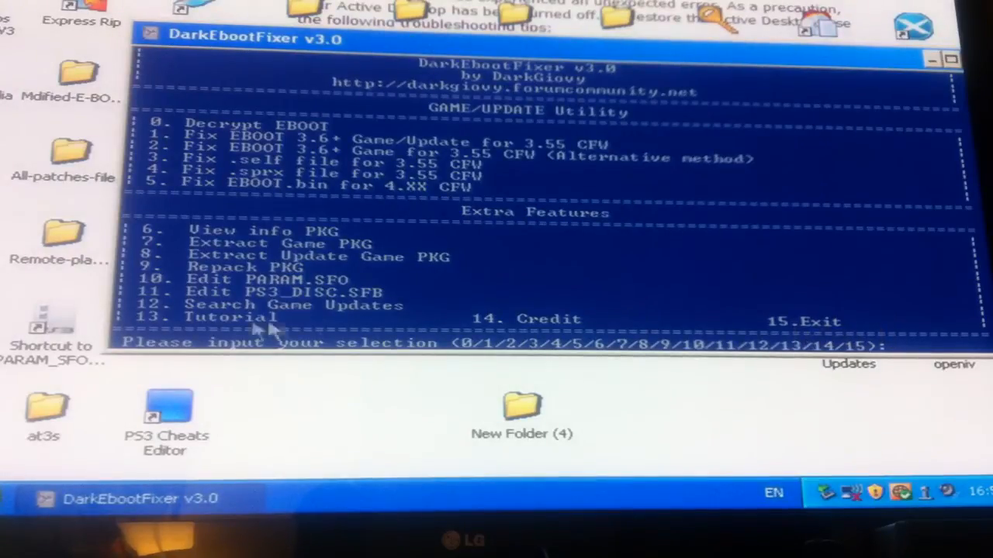
scroll(764, 230, down, 3)
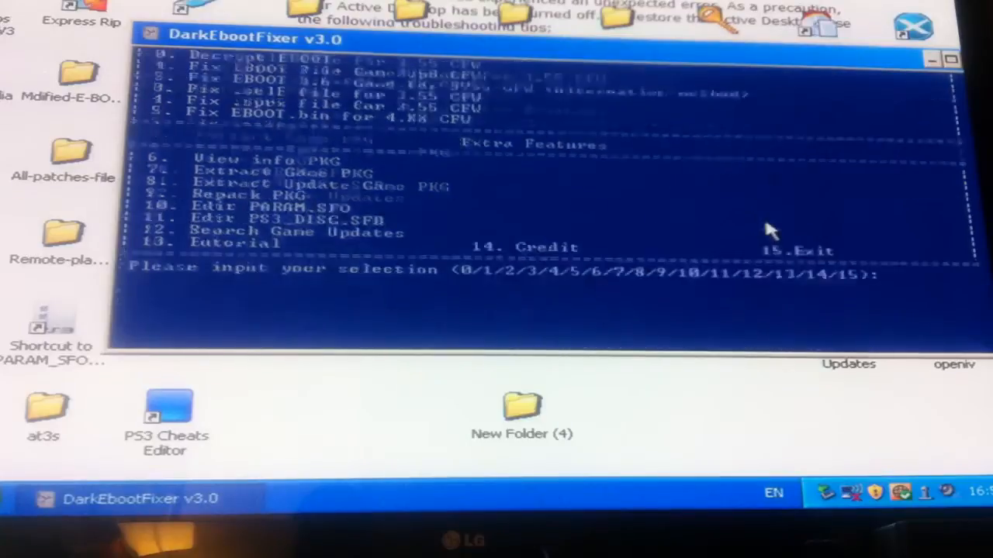
scroll(767, 229, up, 1)
text(0)
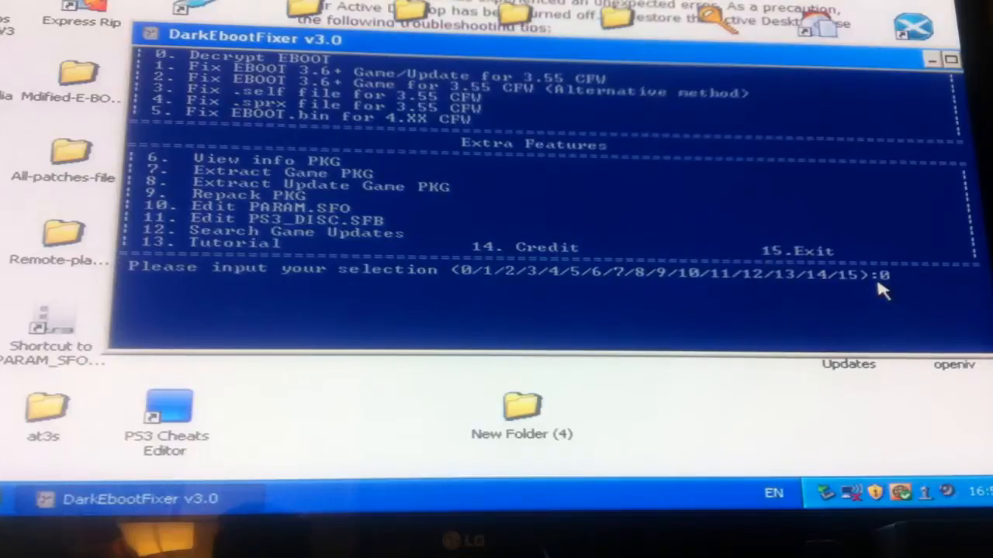
Run option 0 to decrypt EBOOT into EBOOT.ELF and return to the main menu
key(Return)
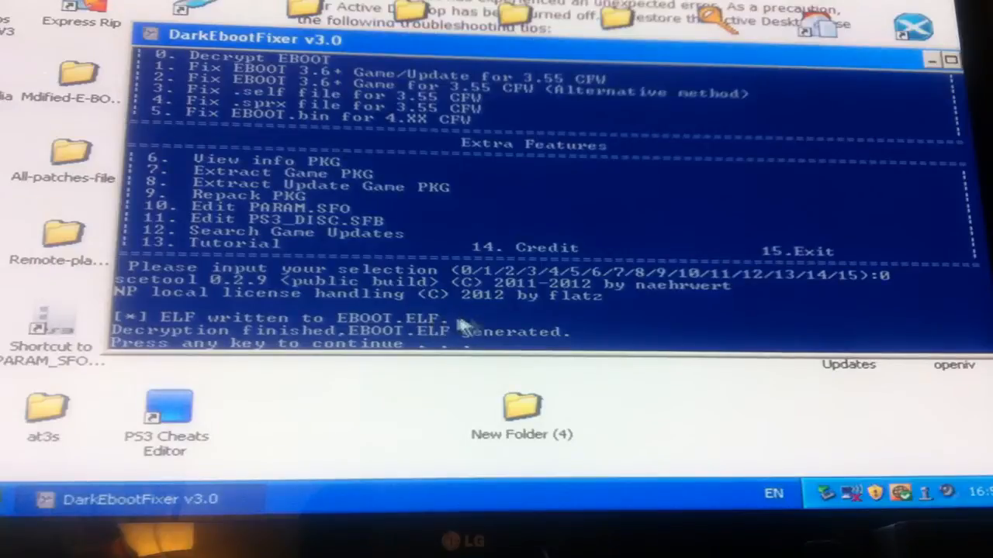
scroll(504, 278, down, 2)
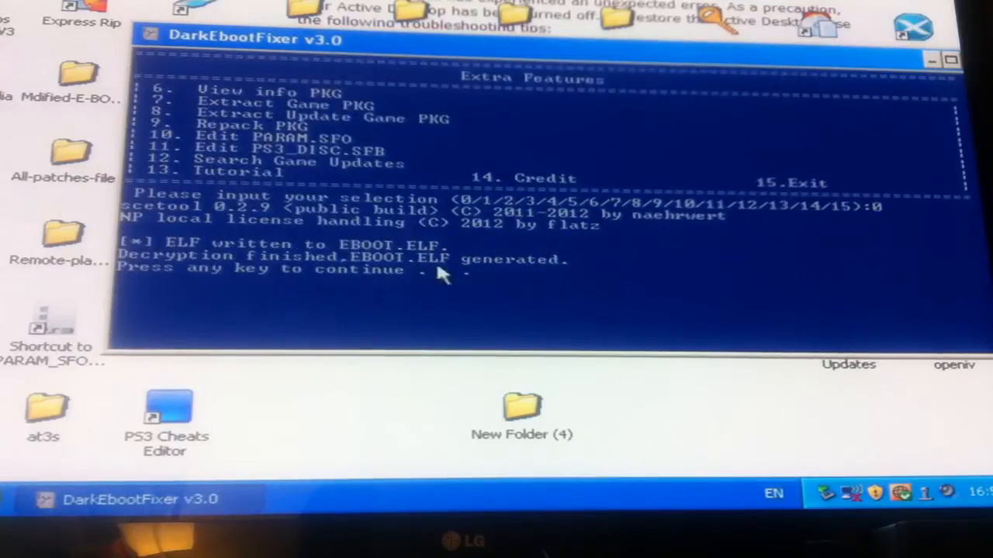
key(Return)
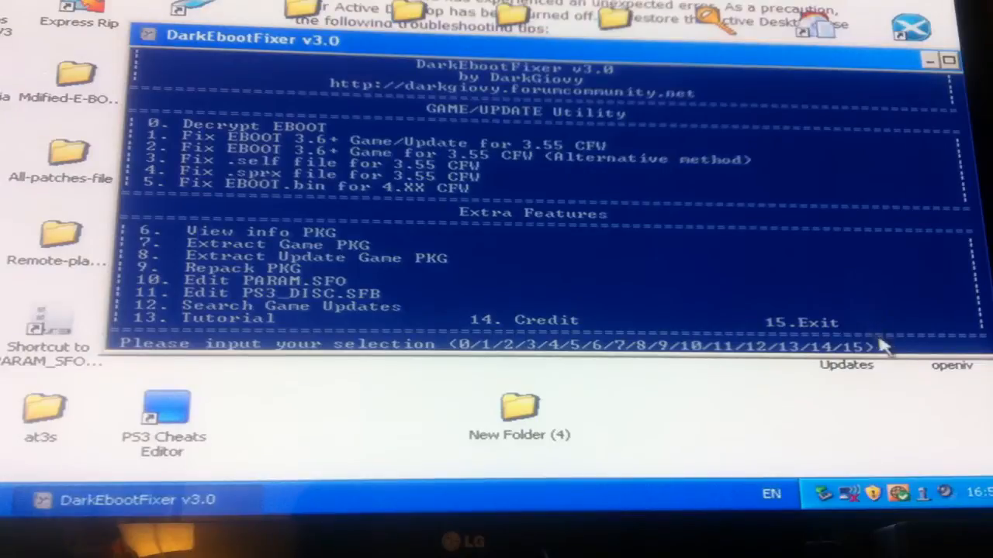
scroll(892, 330, down, 2)
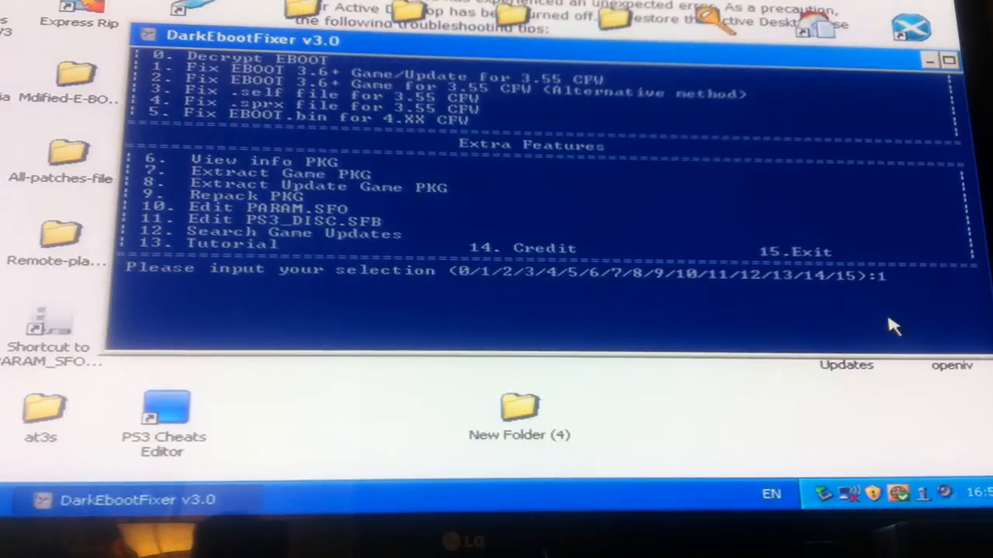
Run option 1 to fix the EBOOT for 3.55 CFW, writing EBOOT.BIN, and return to the menu
key(Return)
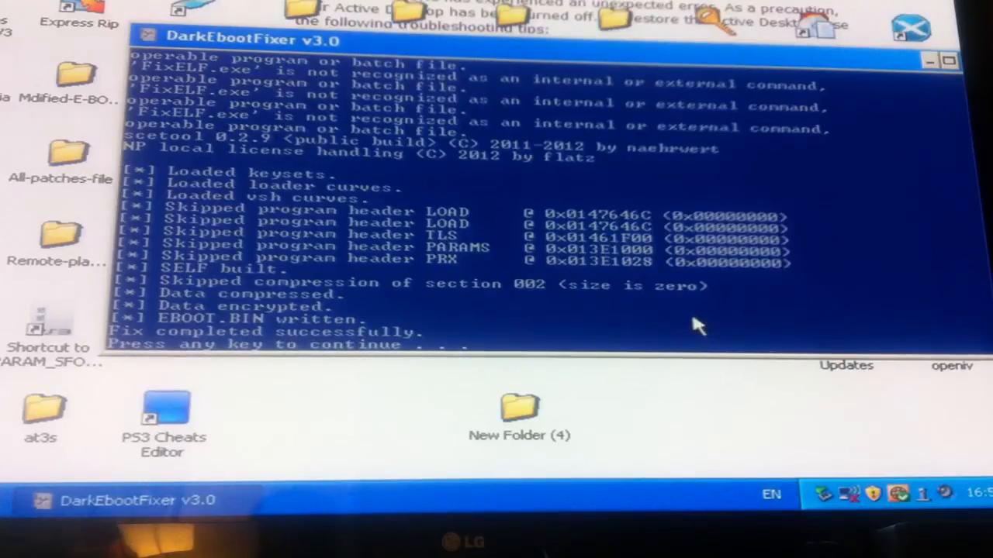
key(Return)
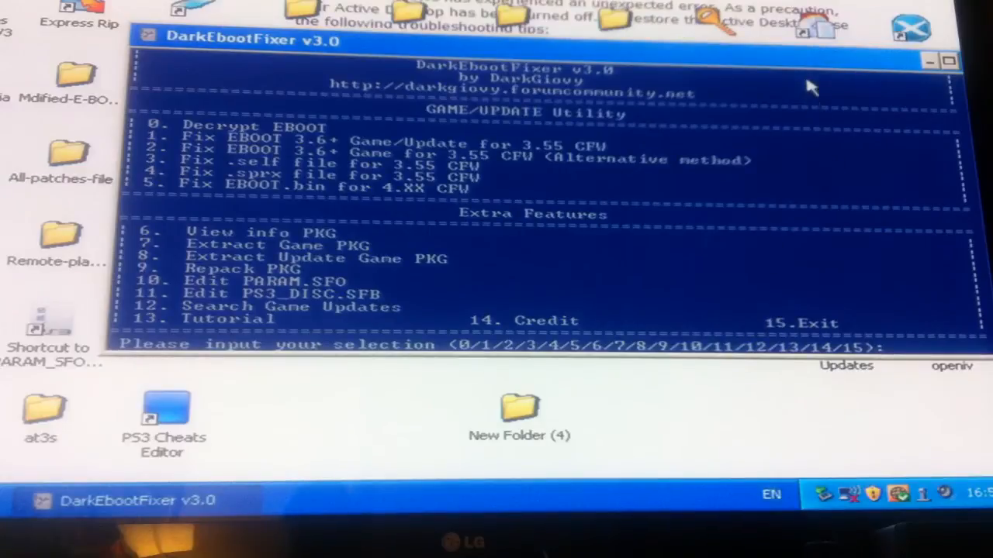
drag(814, 62, 726, 66)
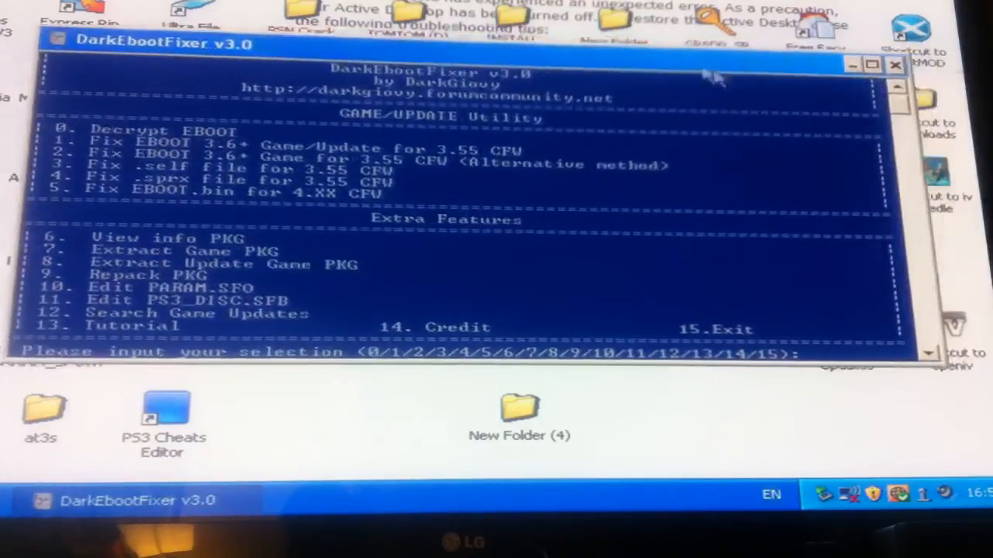
Close the DarkEbootFixer console and bring up the Start menu
click(895, 65)
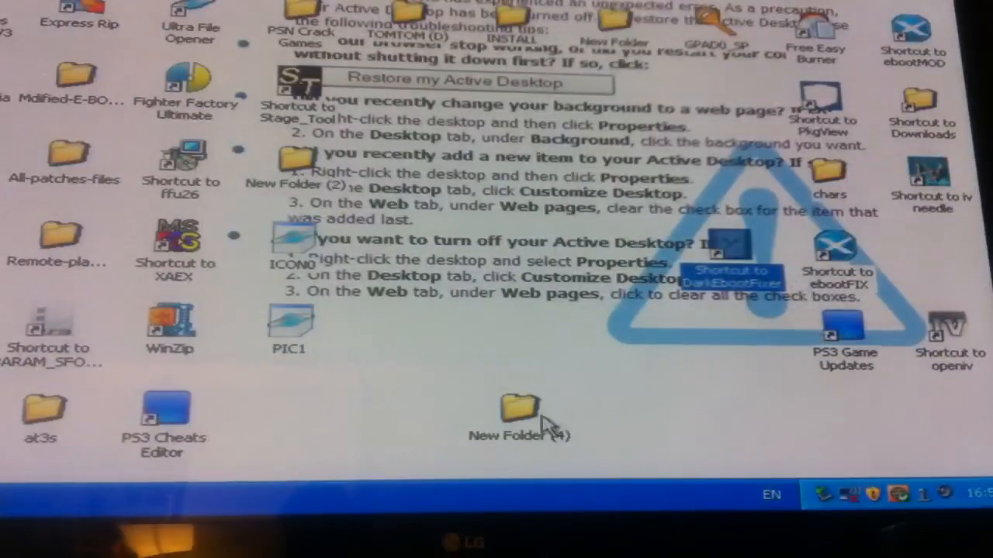
click(16, 493)
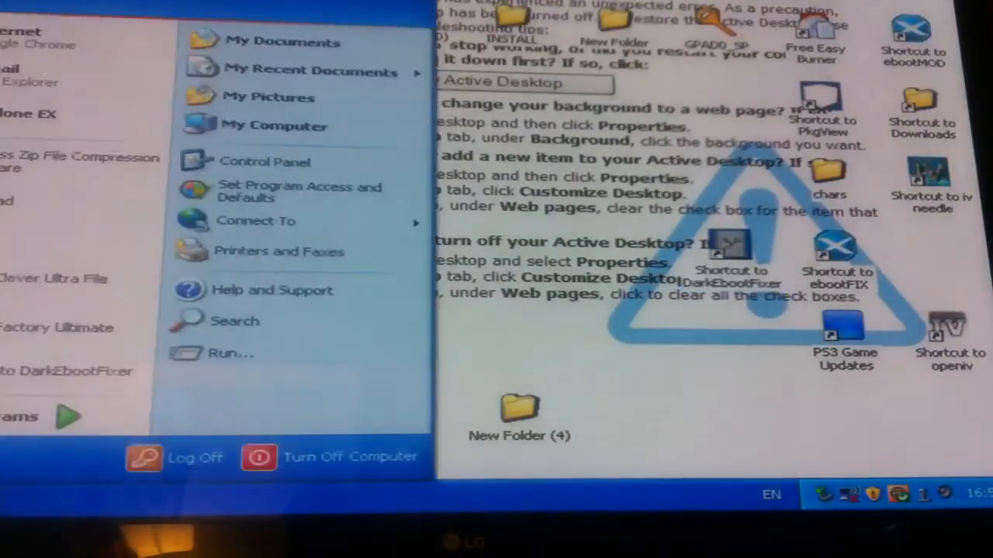
Move the fixed EBOOT from My Documents > DarkEbootFixer into New Folder (4)
click(235, 51)
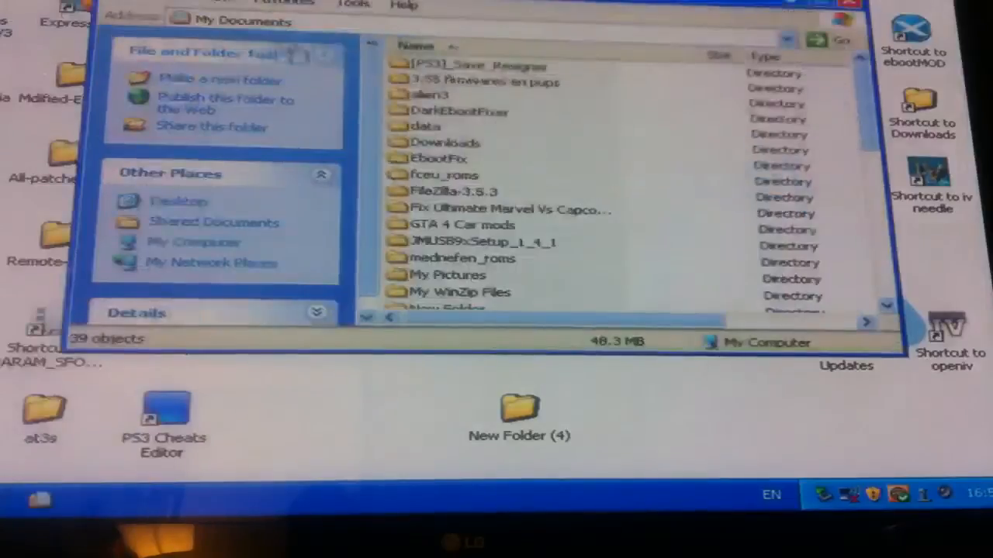
double_click(434, 111)
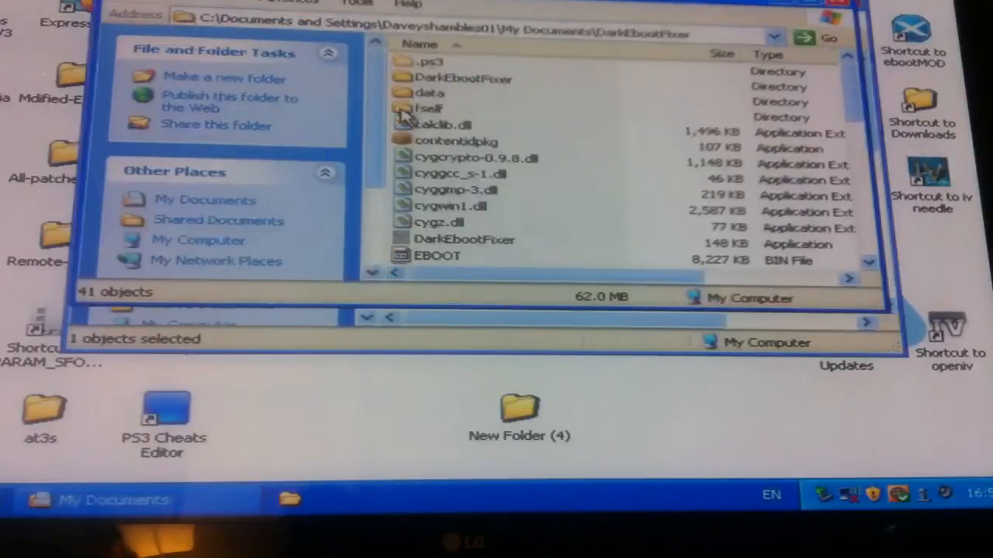
scroll(494, 194, down, 1)
scroll(495, 190, down, 1)
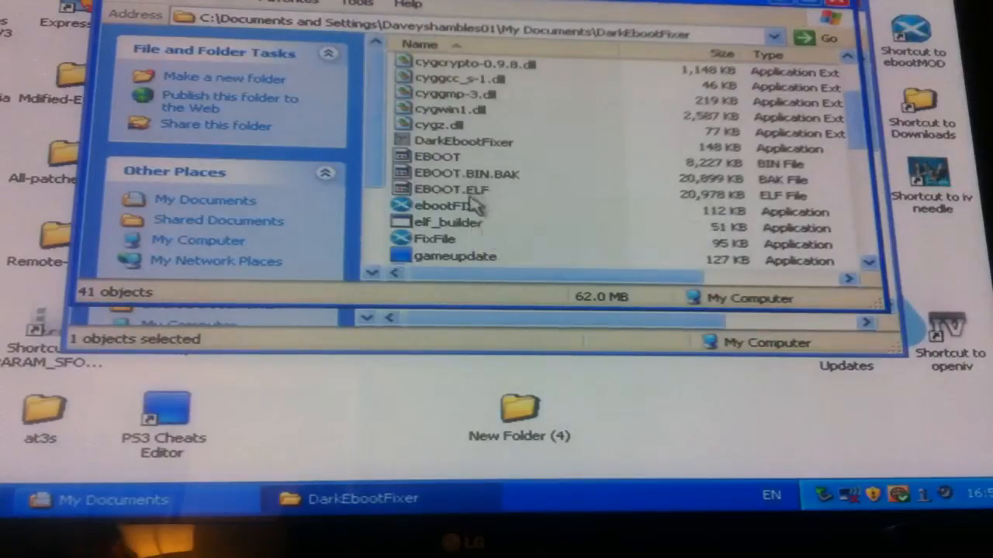
scroll(613, 209, down, 1)
scroll(621, 210, down, 2)
scroll(620, 209, down, 4)
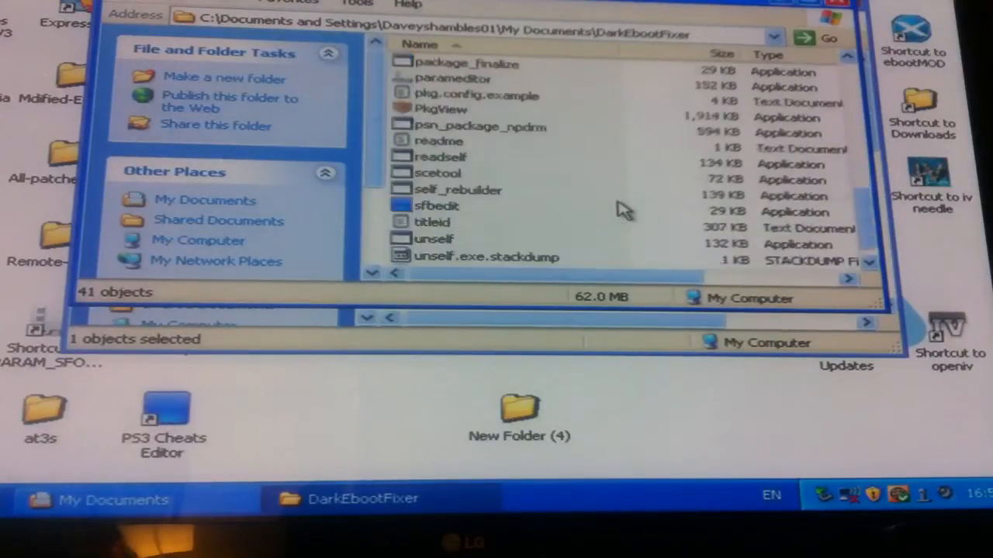
scroll(624, 211, down, 1)
scroll(624, 211, up, 1)
scroll(621, 210, up, 3)
scroll(620, 209, up, 3)
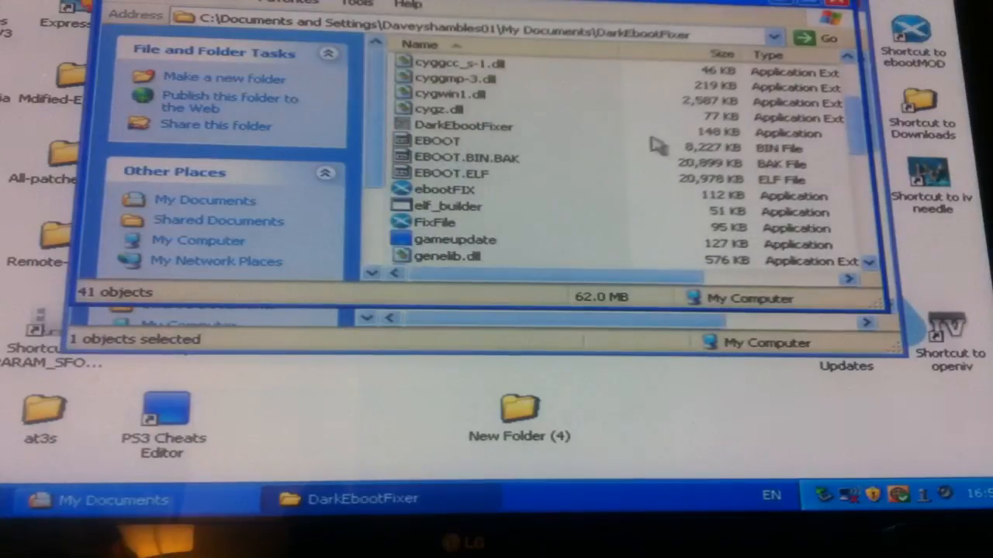
mouse_move(438, 142)
mouse_down()
mouse_move(504, 161)
mouse_move(518, 415)
mouse_up()
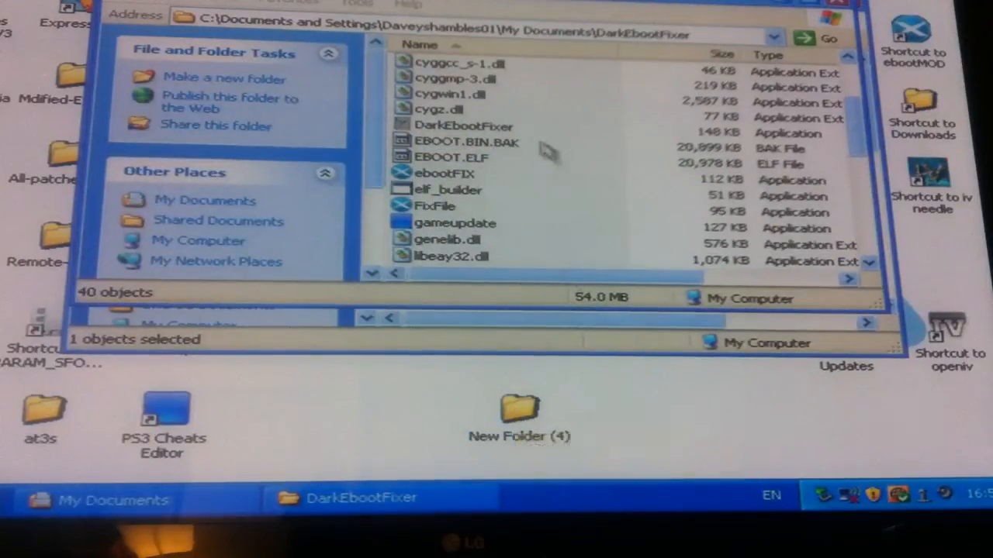
Delete the leftover EBOOT.BIN.BAK and EBOOT.ELF from the DarkEbootFixer folder
drag(543, 143, 415, 167)
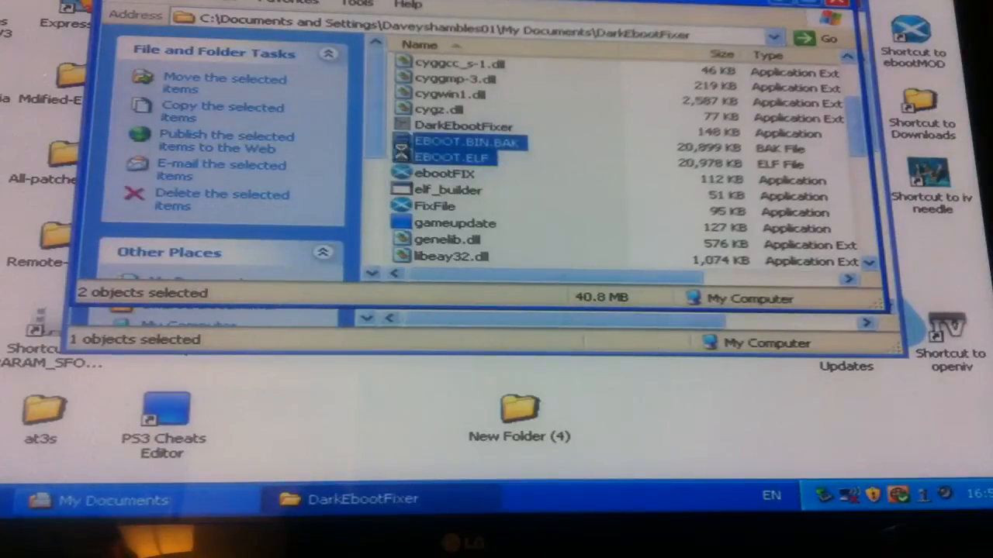
right_click(423, 151)
click(475, 347)
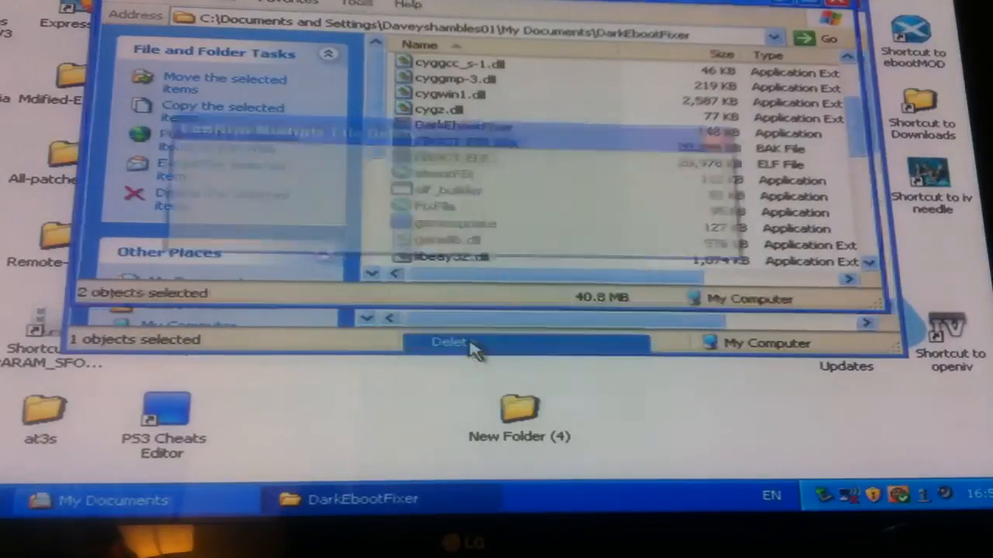
click(539, 233)
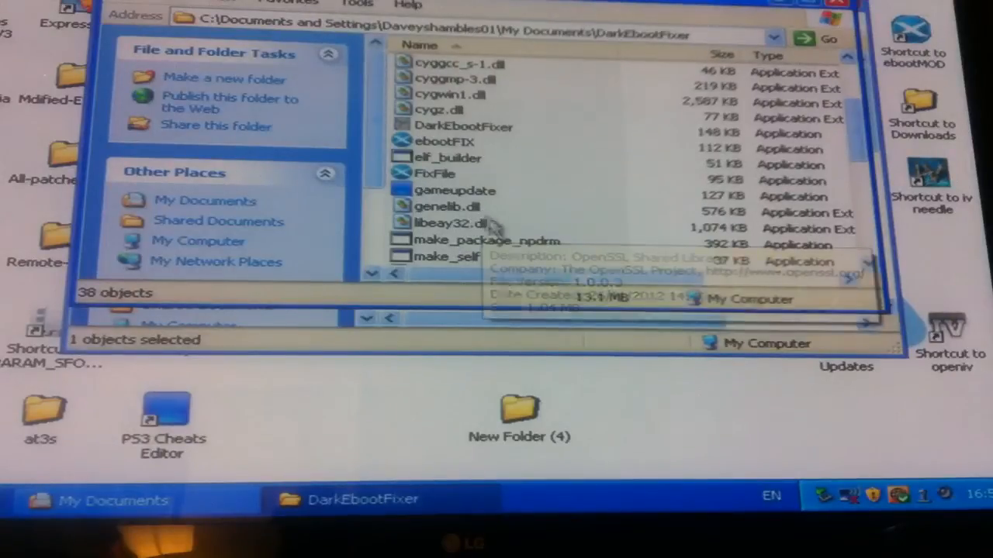
Arrange New Folder (4) and its dll subfolder windows beside the DarkEbootFixer folder
double_click(520, 415)
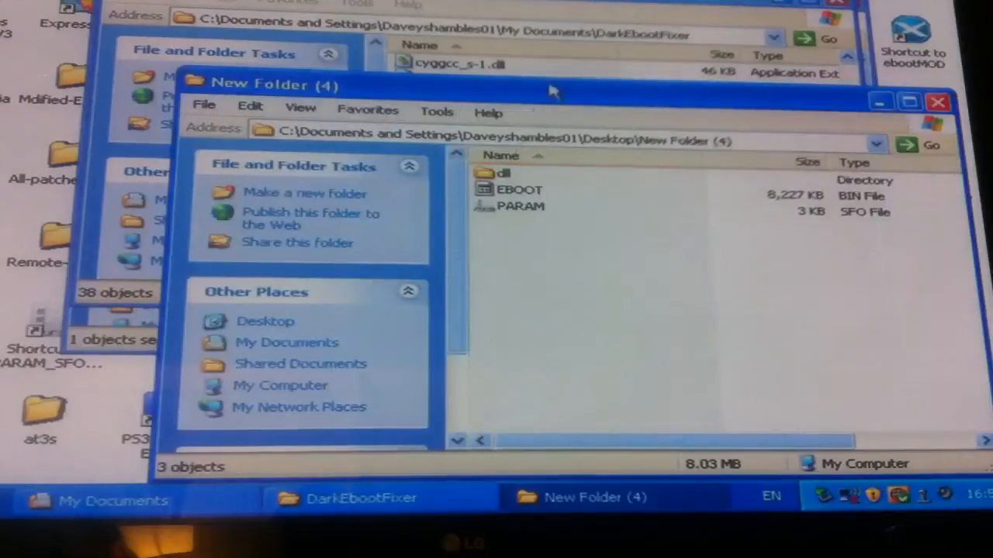
drag(555, 99, 514, 245)
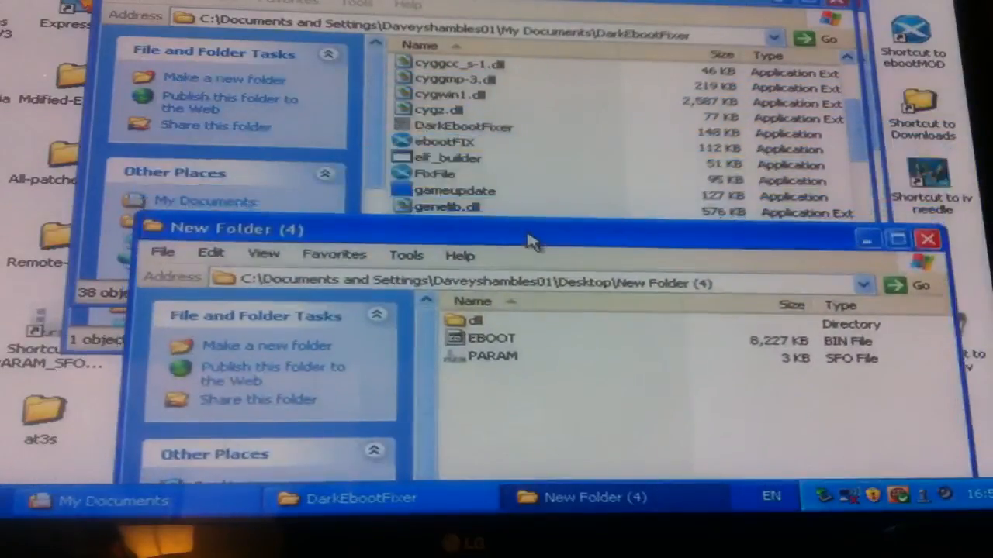
double_click(465, 321)
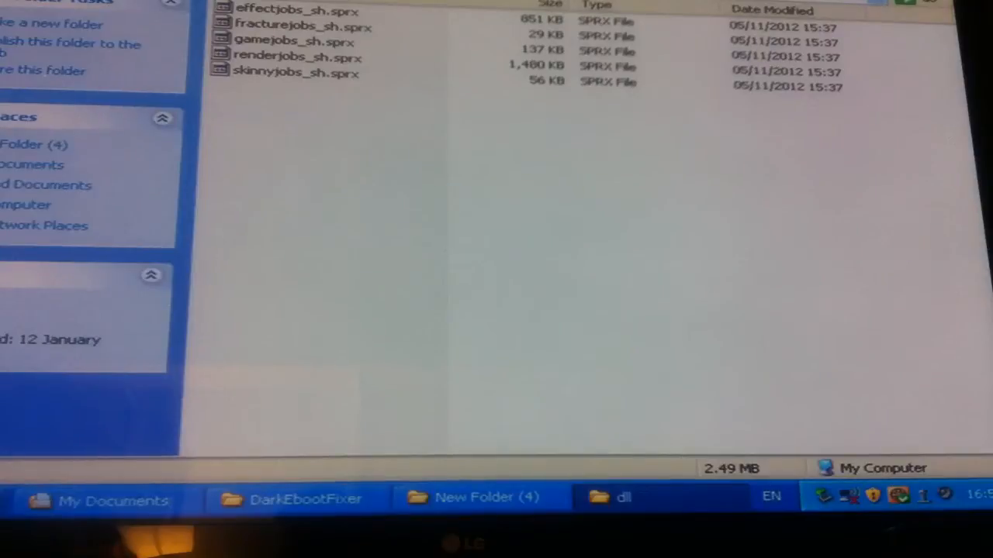
double_click(691, 0)
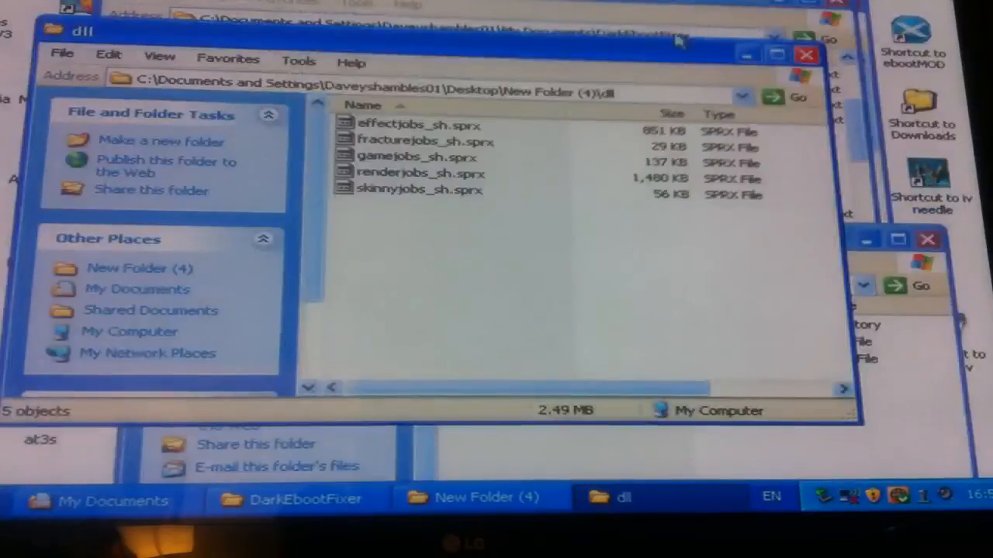
mouse_move(679, 66)
mouse_down()
mouse_move(740, 345)
mouse_move(775, 290)
mouse_up()
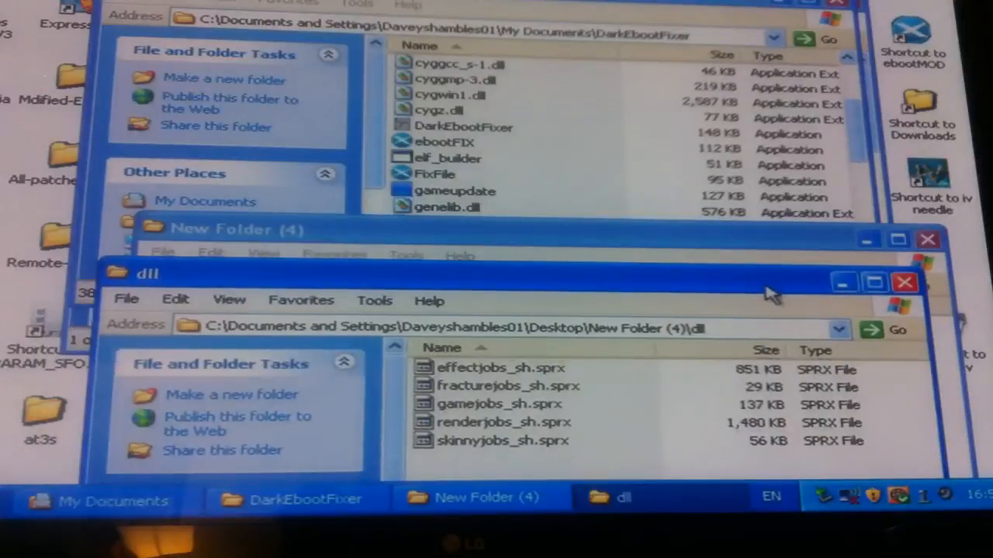
Copy effectjobs_sh.sprx from the dll folder into the DarkEbootFixer folder
right_click(476, 373)
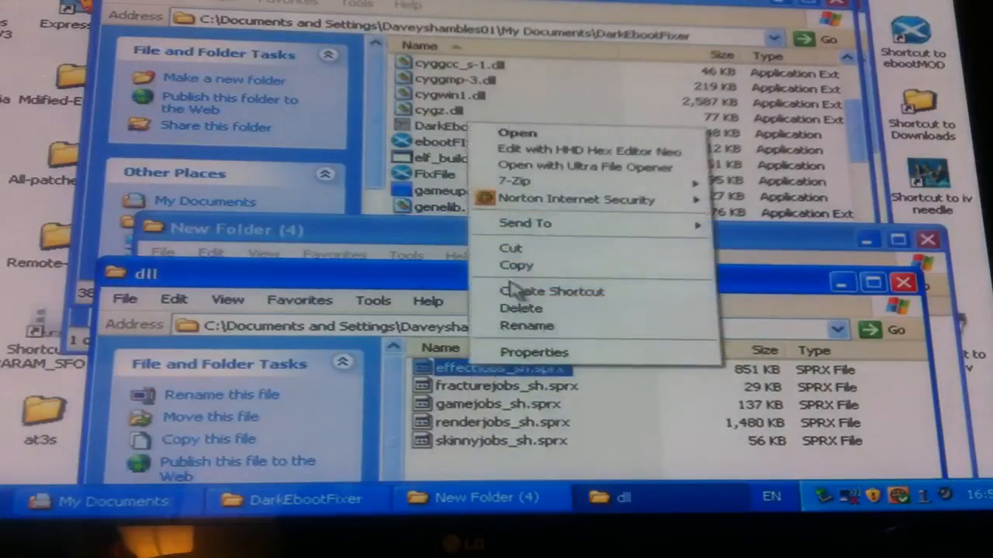
click(512, 265)
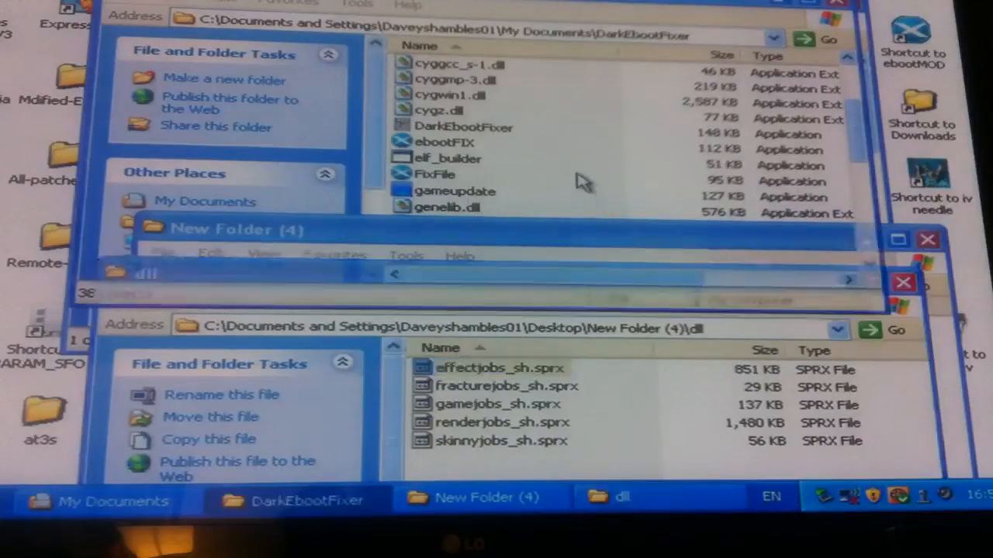
right_click(582, 178)
click(632, 276)
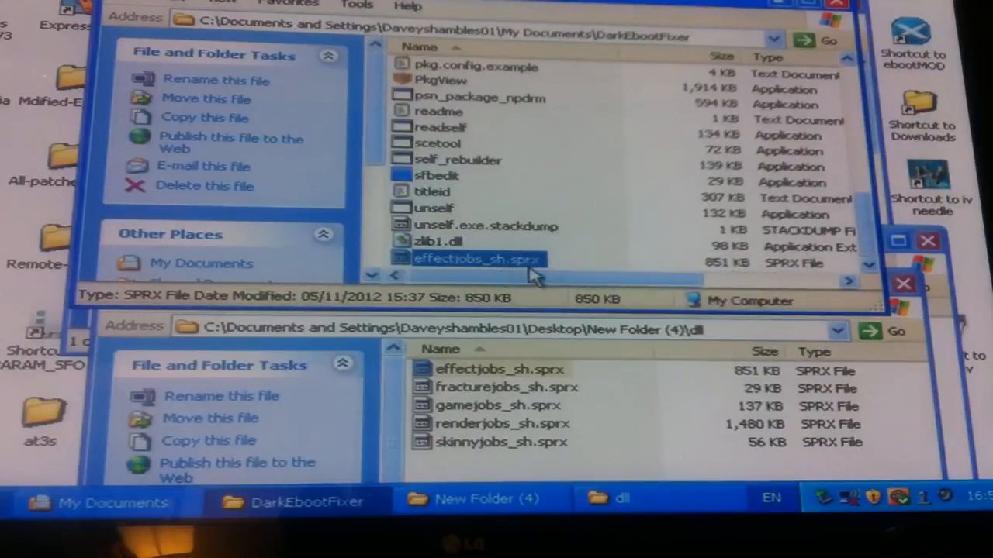
Close all four Explorer windows and relaunch DarkEbootFixer from the desktop
click(844, 4)
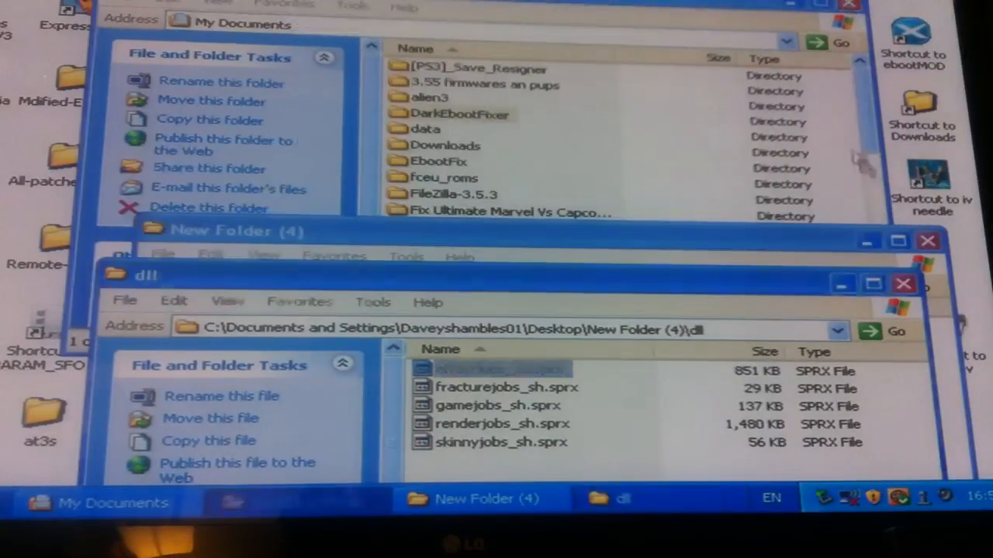
click(902, 284)
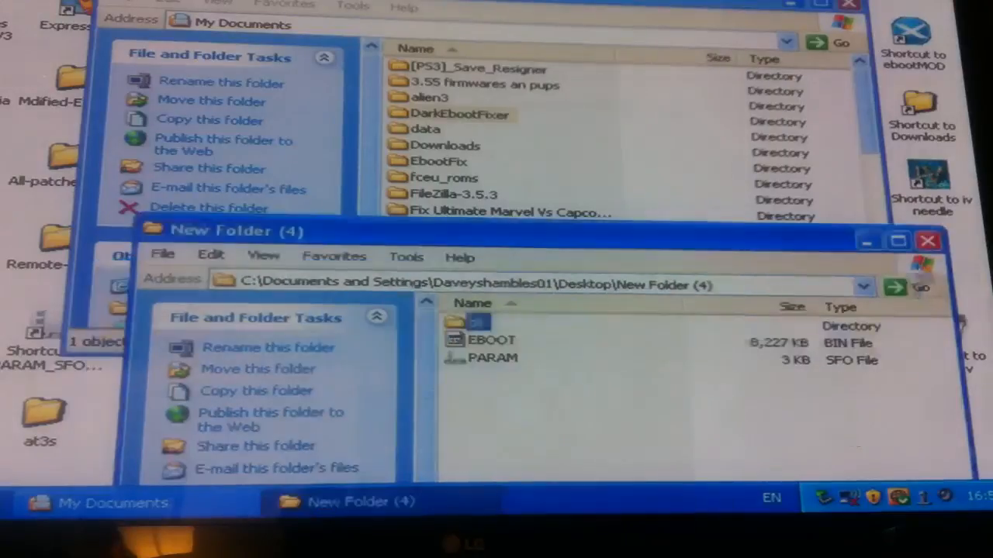
click(927, 241)
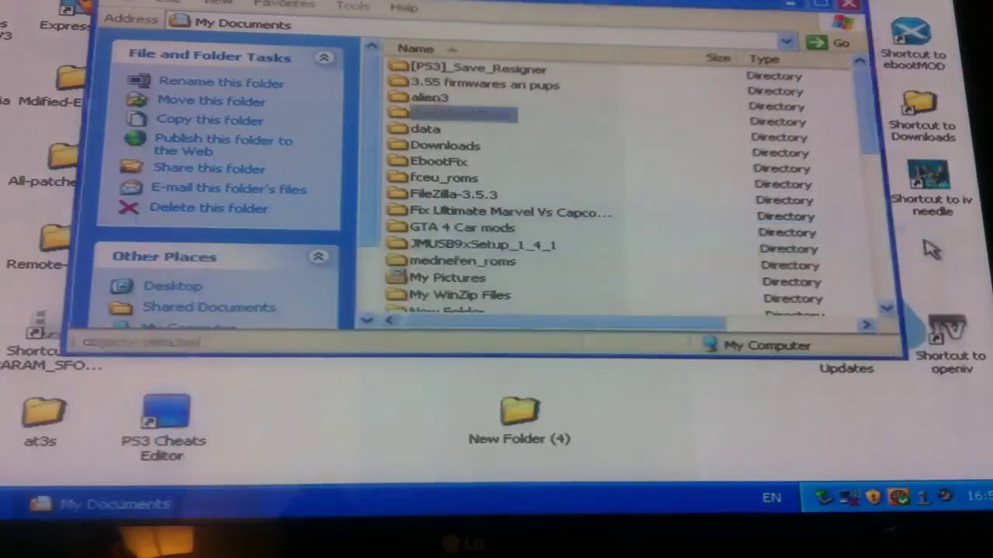
click(850, 4)
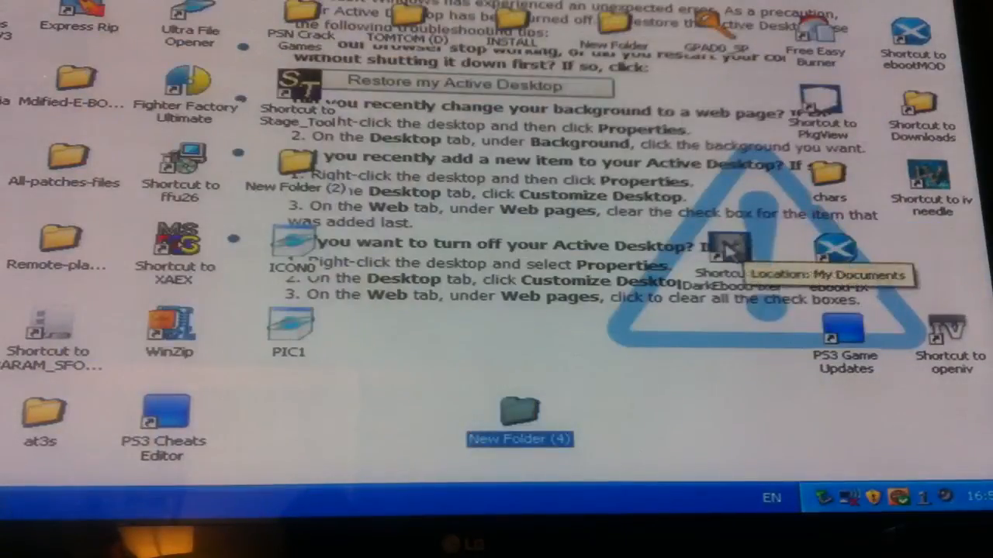
double_click(729, 248)
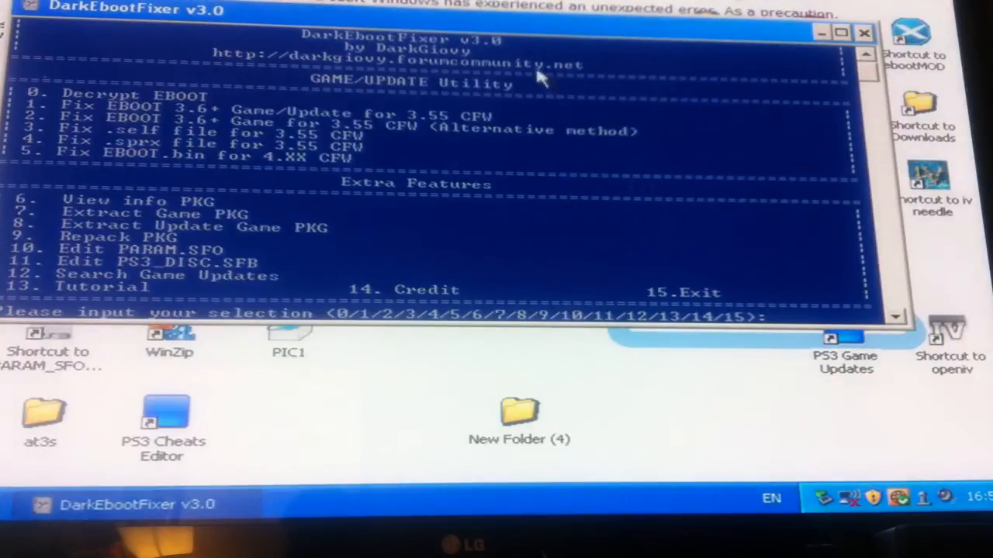
Run option 4 to fix the .sprx for 3.55 CFW, which reports "Cannot open file.sprx!"
drag(537, 35, 594, 33)
text(4)
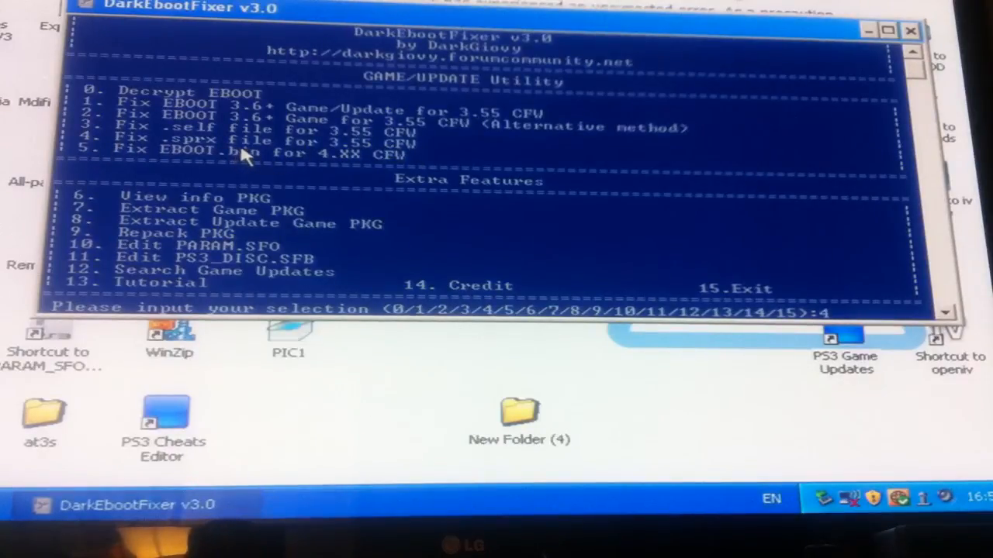
key(Return)
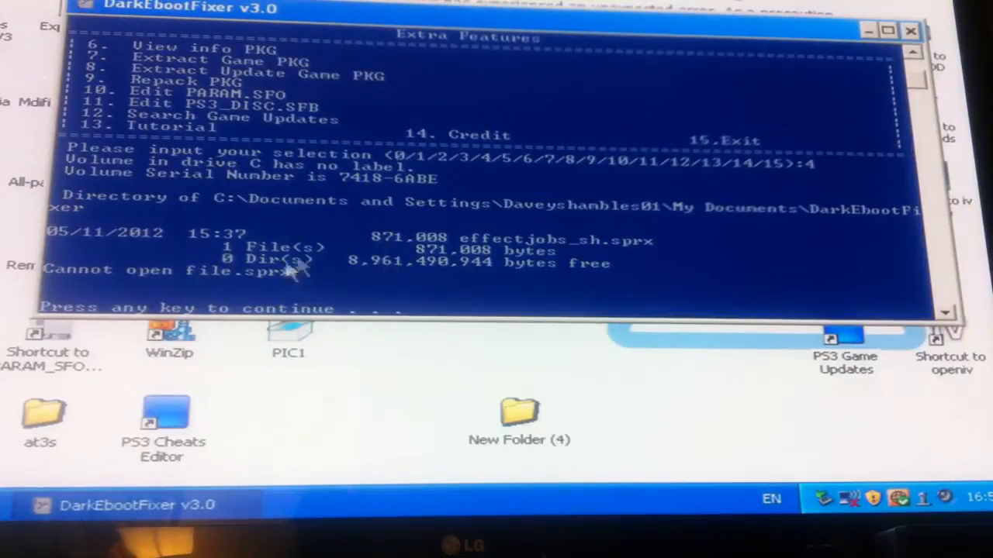
scroll(474, 242, down, 1)
scroll(477, 245, down, 1)
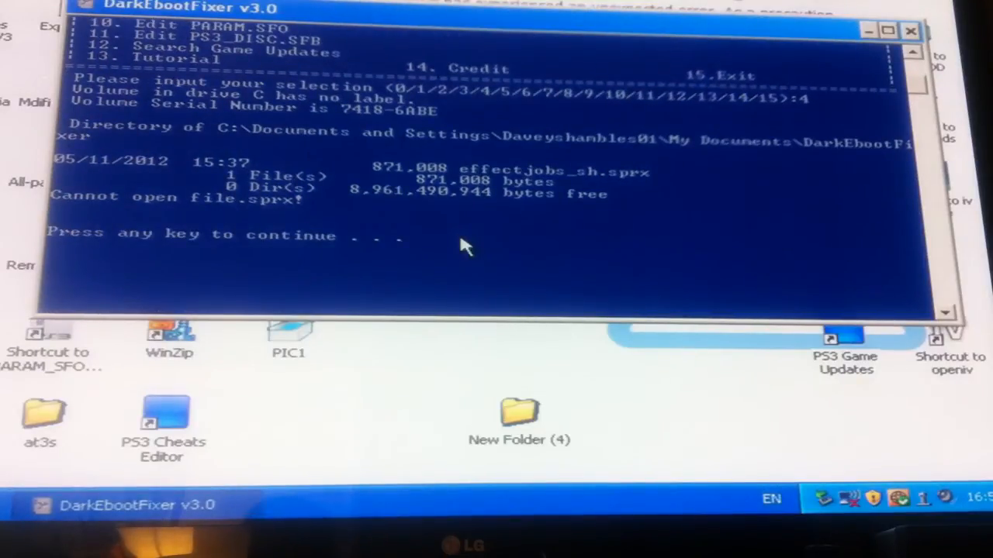
key(Return)
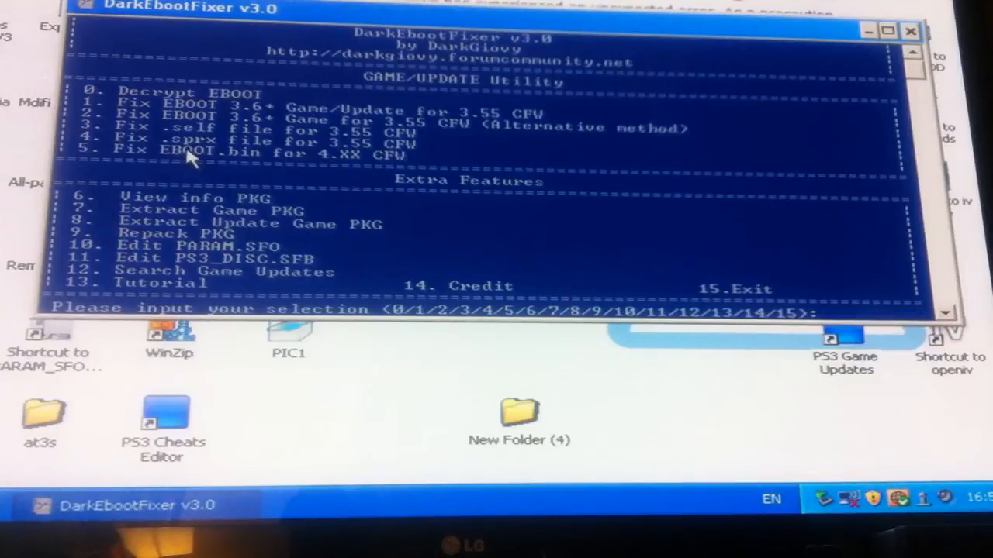
scroll(568, 240, down, 1)
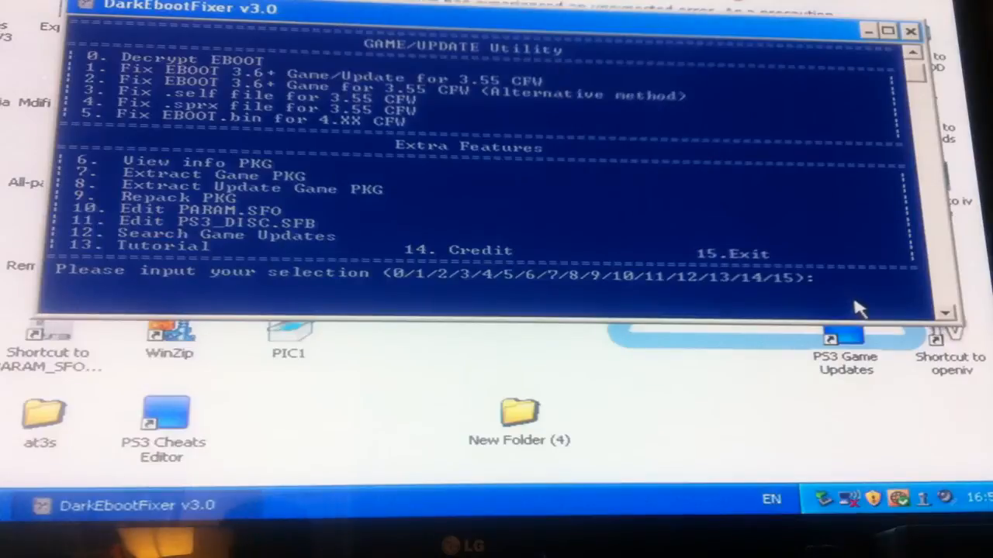
text(3)
Try option 3 (.self fix) and option 4 (.sprx fix), both failing, then close the console
key(Return)
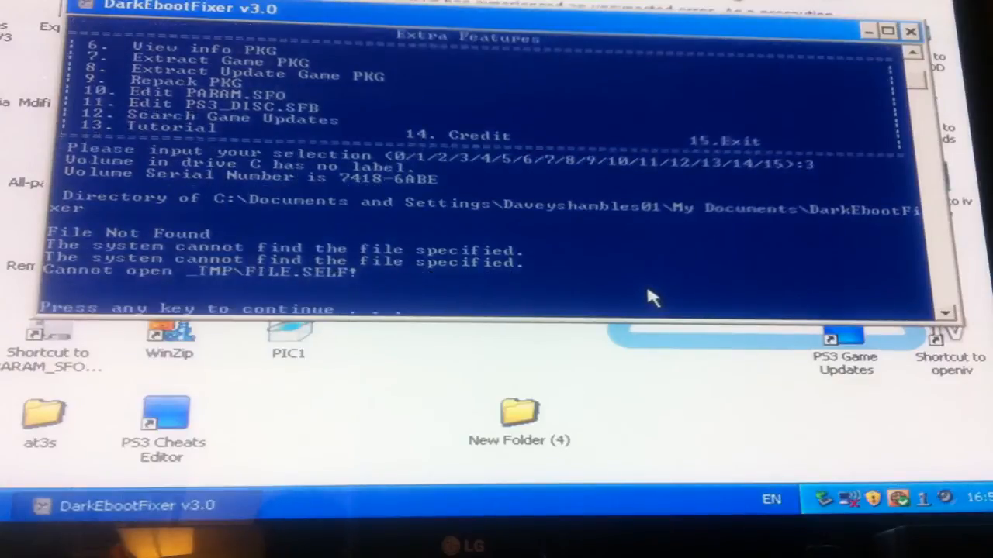
key(Return)
text(4)
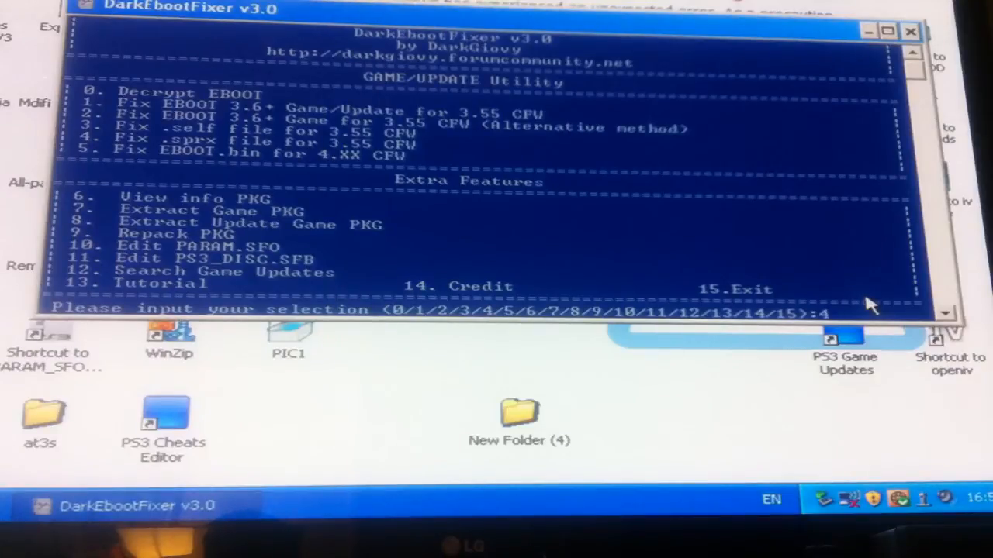
key(Return)
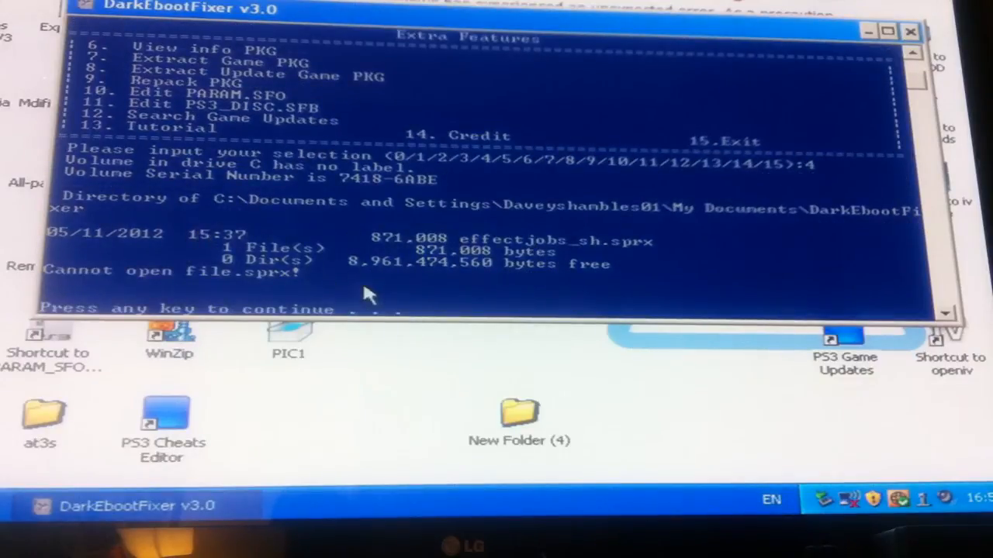
key(Return)
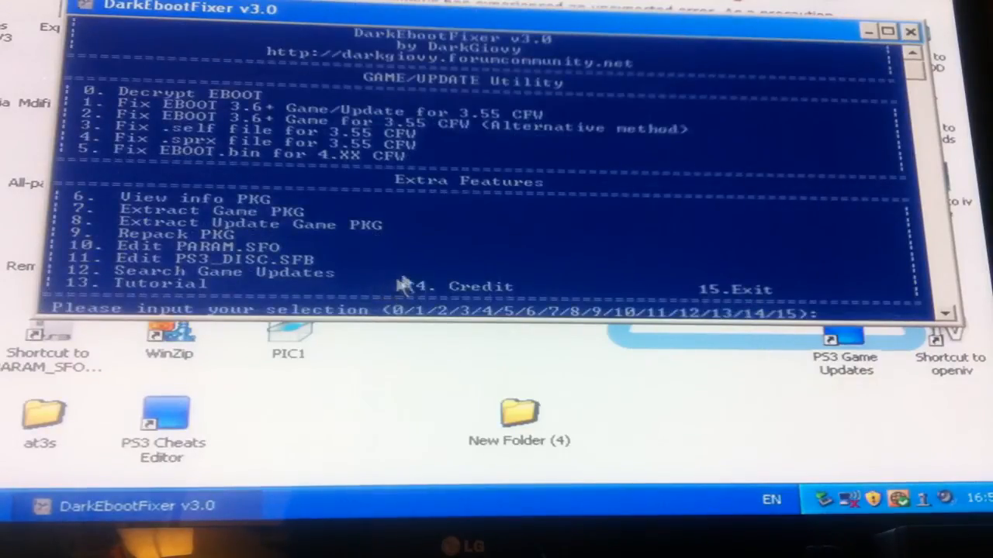
scroll(435, 248, down, 1)
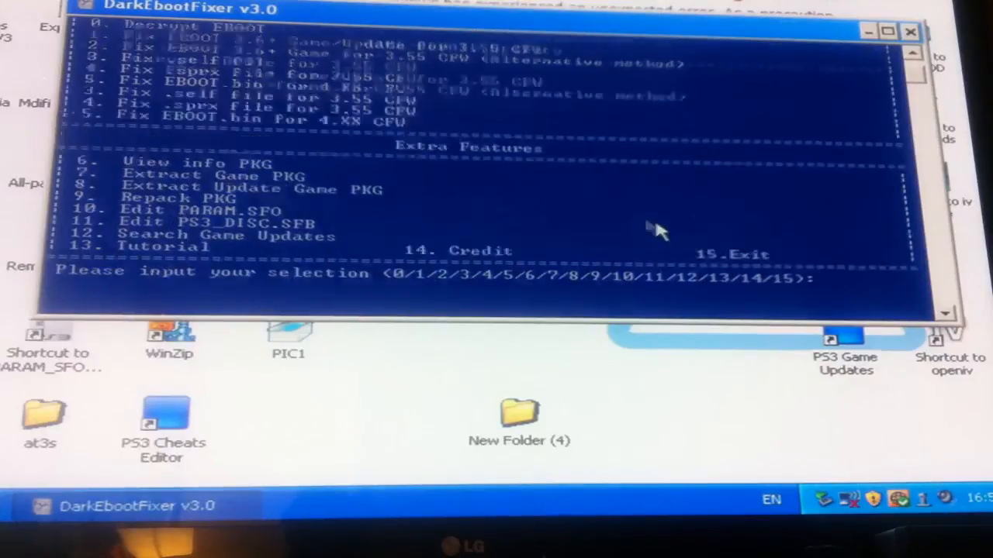
scroll(655, 229, up, 1)
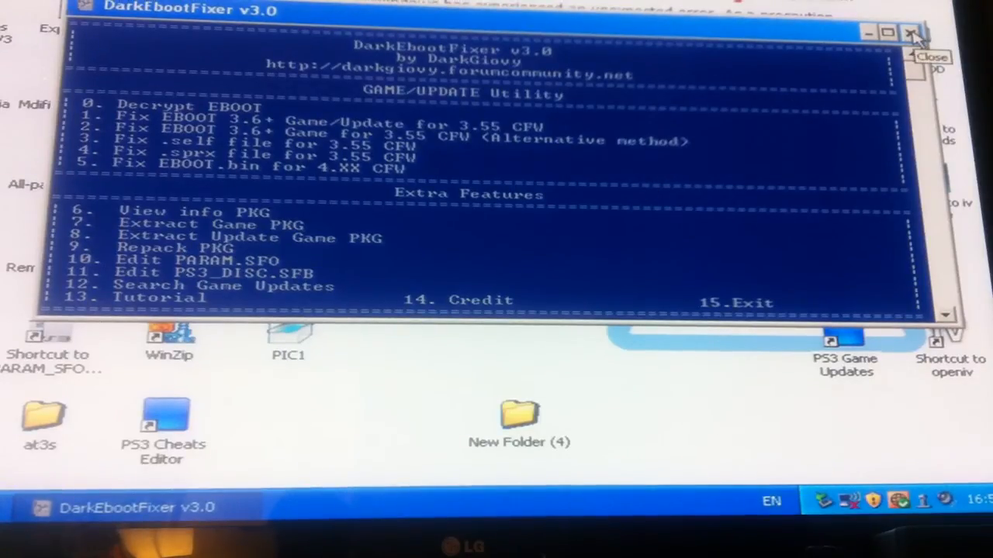
click(911, 34)
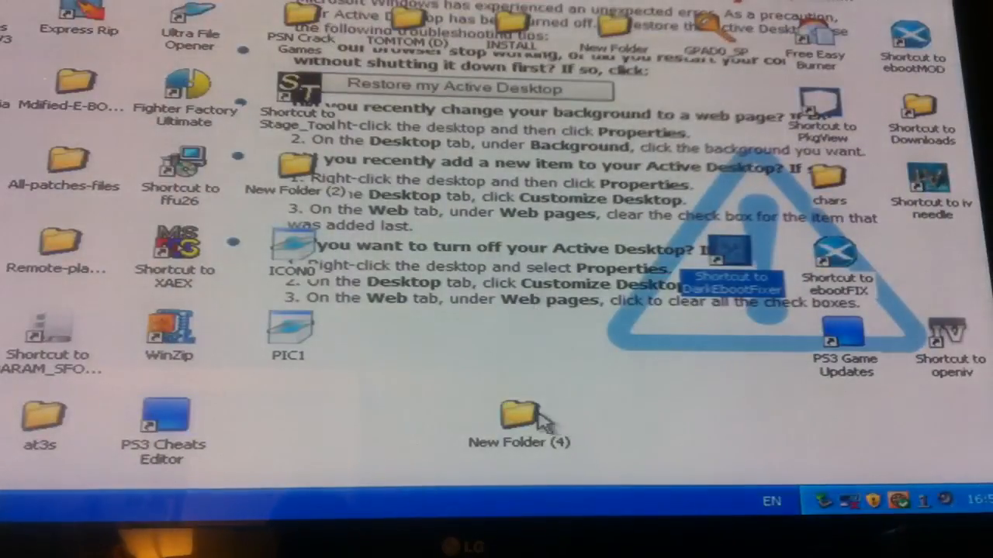
Review New Folder (4) and its dll subfolder, confirming the 8,227 KB EBOOT and PARAM, then close them
drag(527, 419, 528, 338)
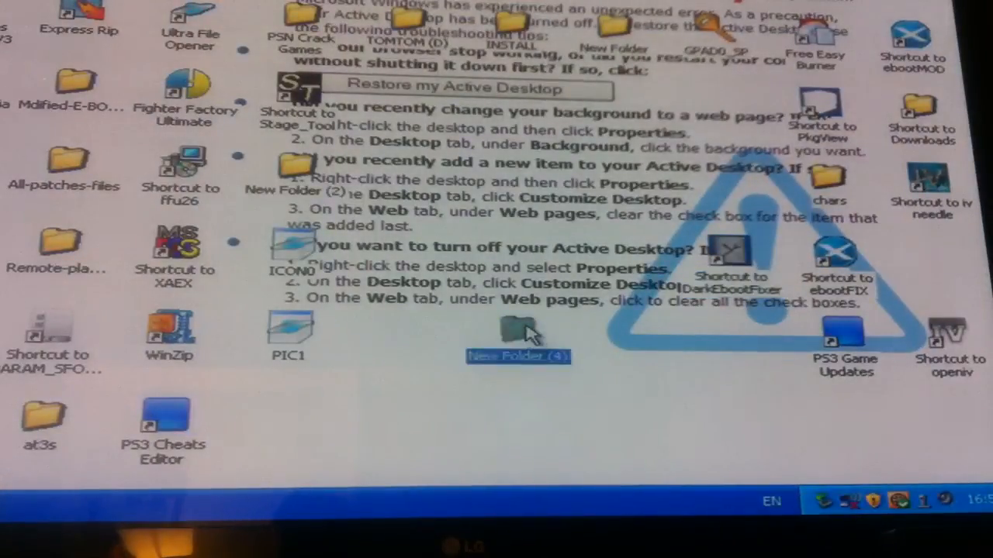
double_click(527, 335)
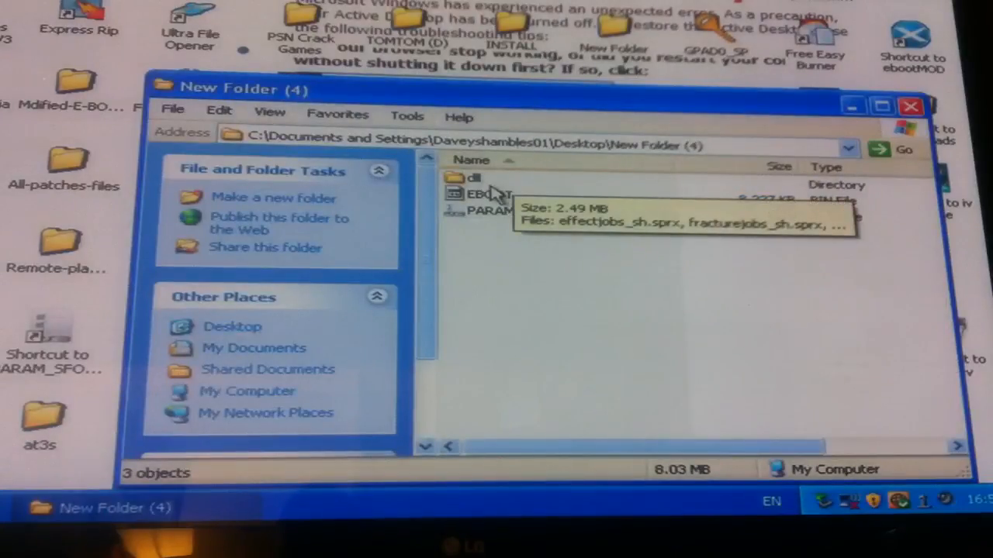
double_click(481, 182)
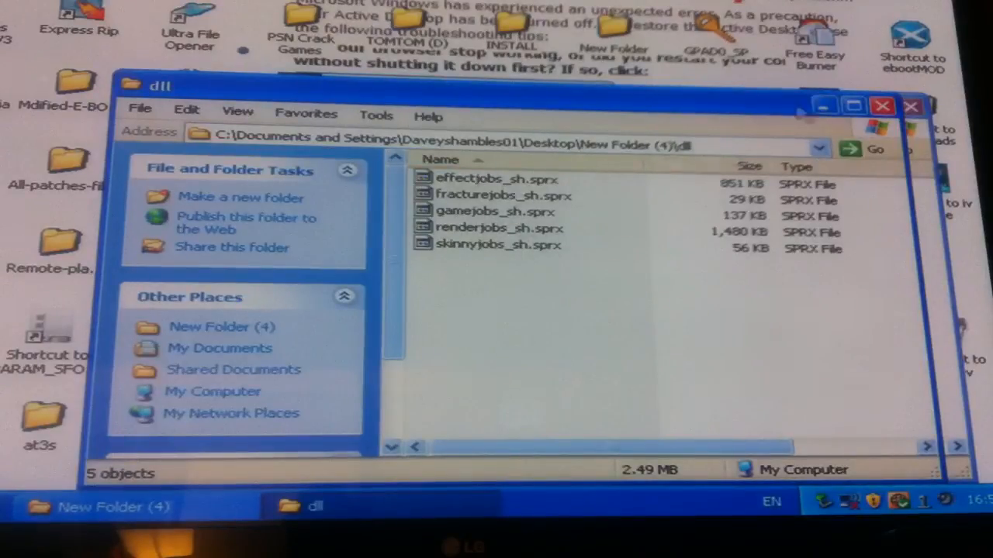
click(881, 115)
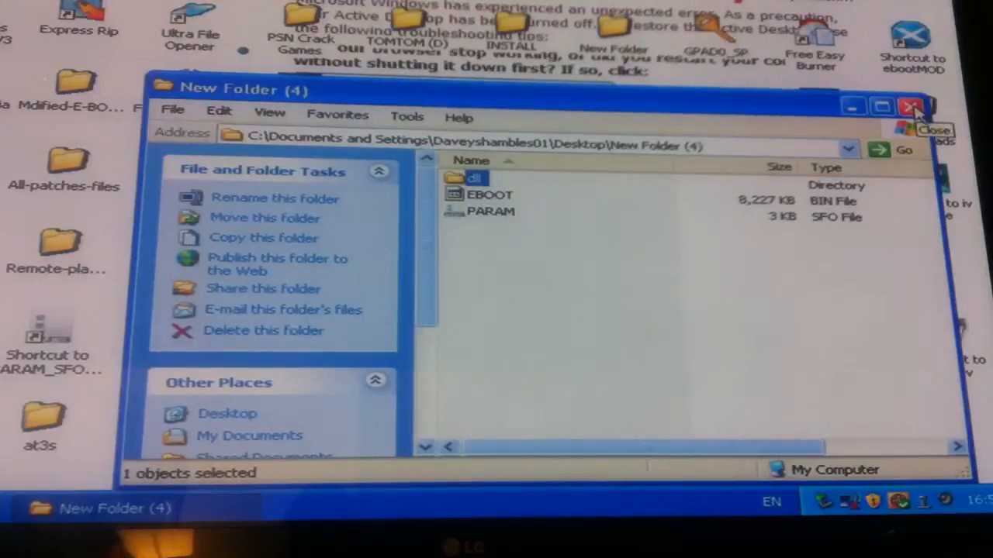
click(911, 107)
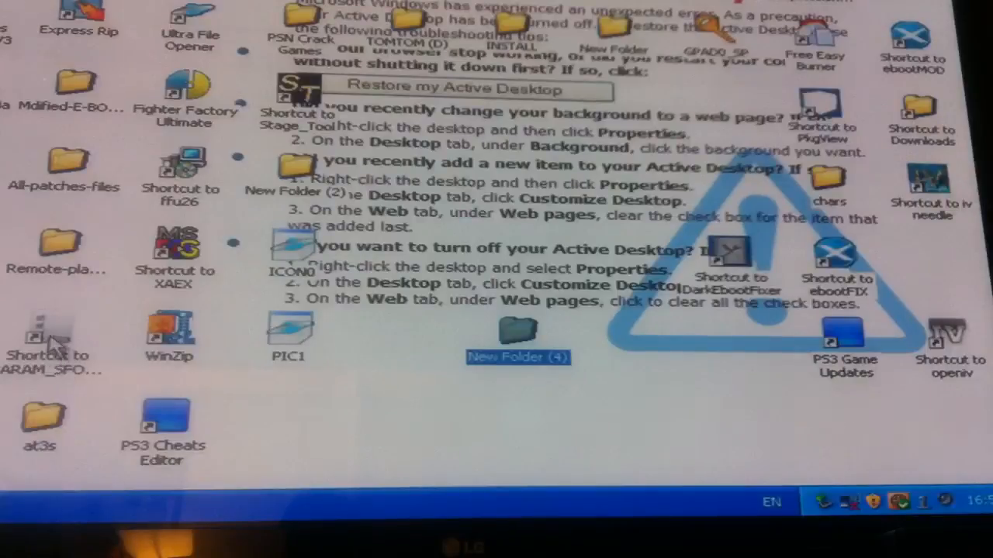
Move the PARAM_SFO_Editor desktop shortcut to sit beside New Folder (4)
mouse_move(56, 345)
mouse_down()
mouse_move(673, 356)
mouse_move(657, 363)
mouse_up()
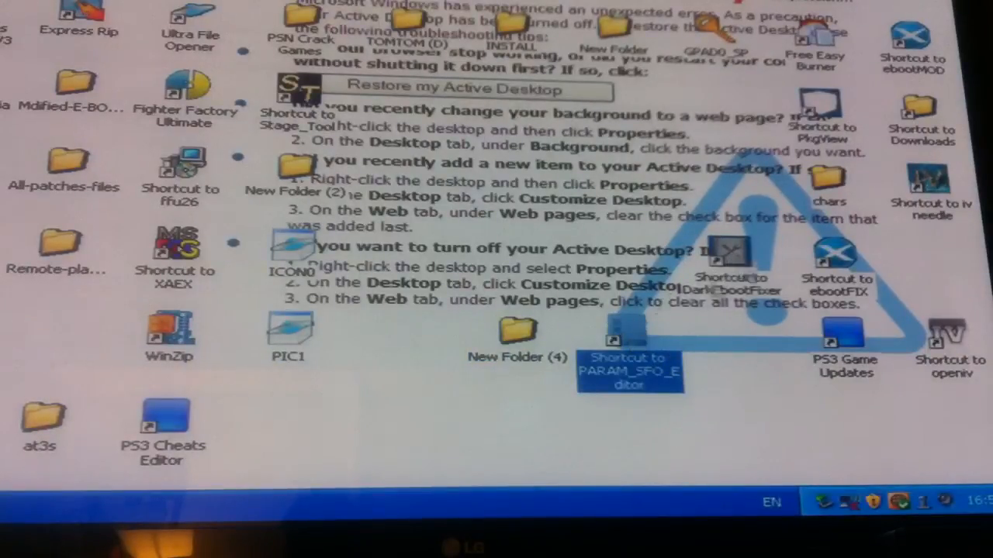